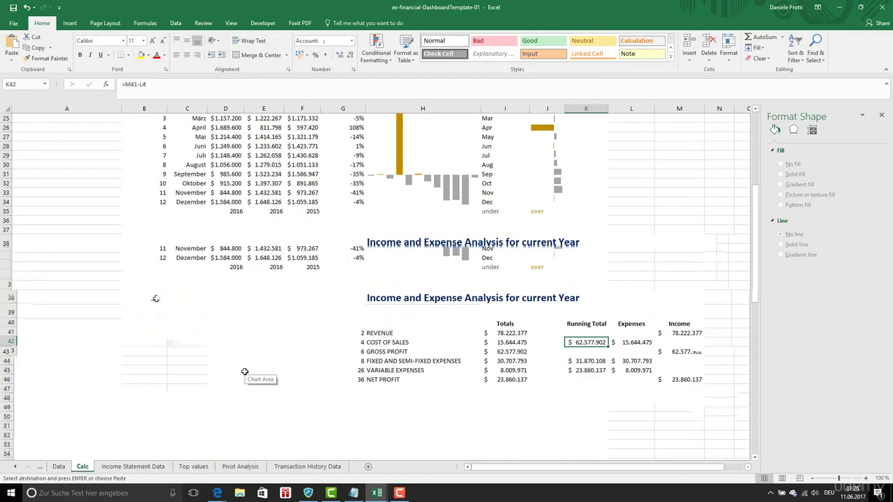
Step: Enter a bordered Chart and Key table in B43:C46 with Sales Rep Trends 1, Quantities Sold 2 and Category Sales 3, widening column B
click(183, 296)
click(143, 309)
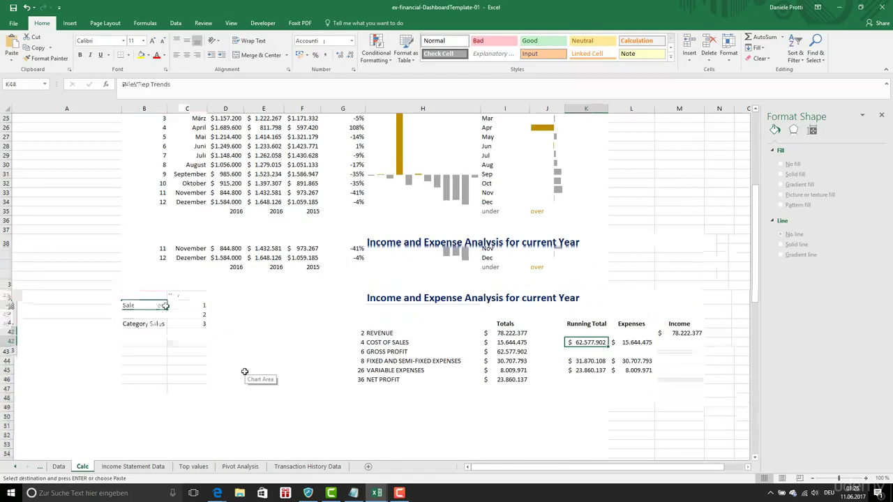
drag(167, 106, 173, 106)
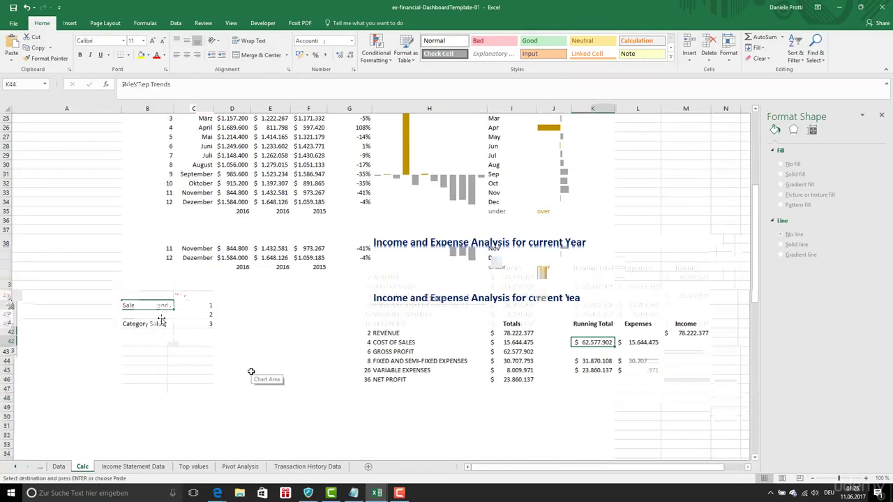
drag(143, 305, 189, 322)
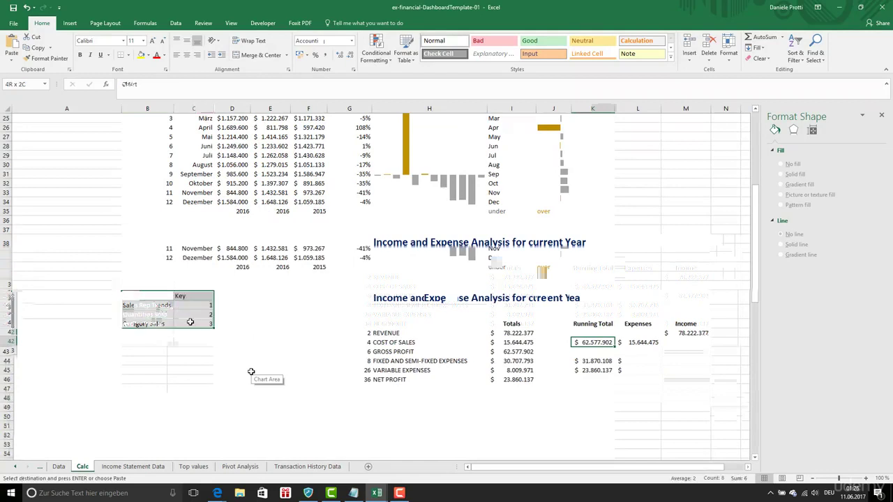
click(121, 54)
click(148, 350)
Step: Create a PivotTable from the Chart and Key table in B43:C46, placed on the existing Calc sheet at B49
drag(148, 293, 210, 324)
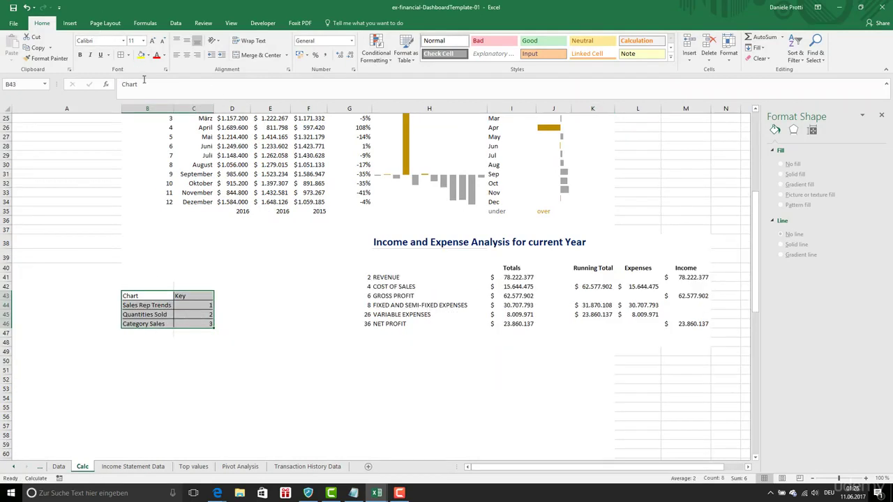
click(70, 27)
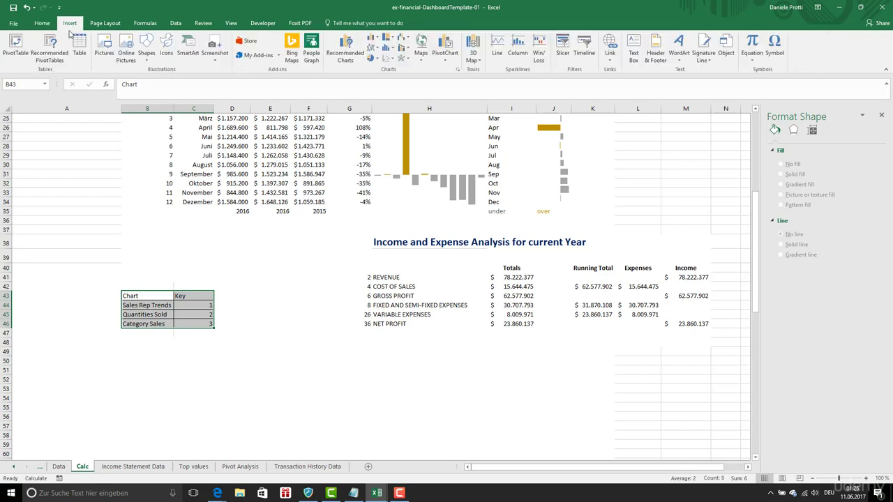
click(15, 45)
click(577, 326)
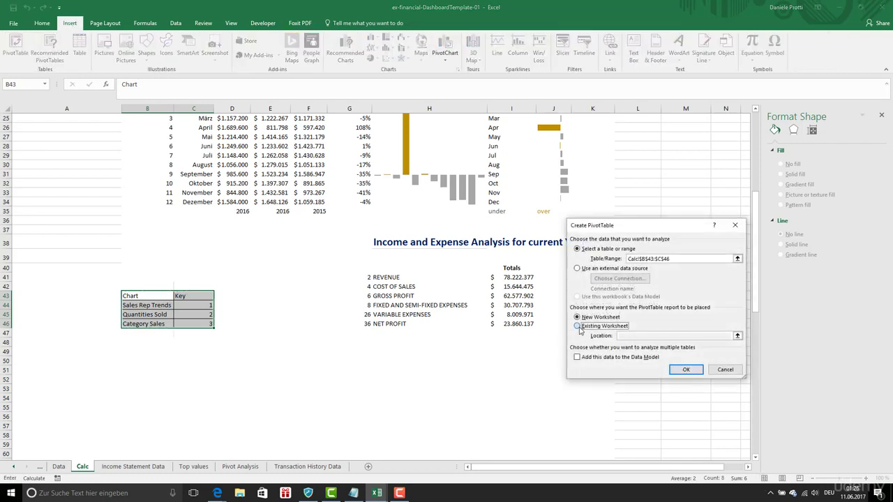
click(143, 351)
click(686, 369)
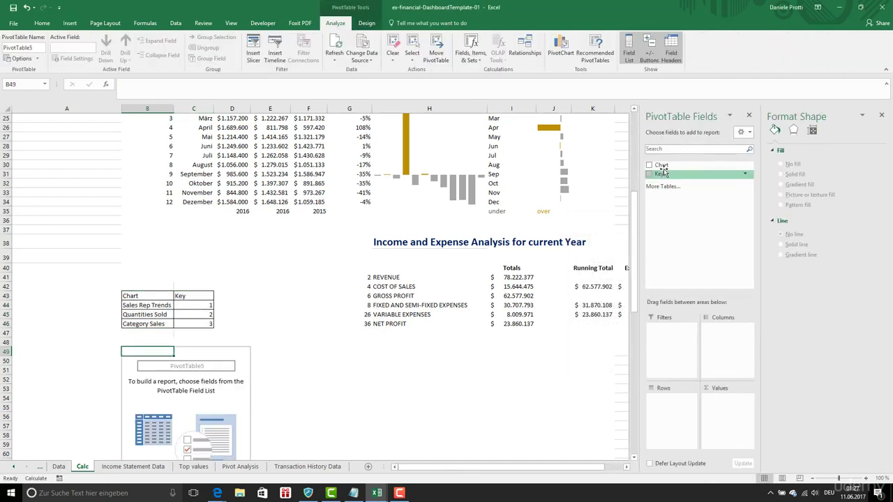
Step: Lay out the PivotTable with Chart as rows and Sum of Key as values, with row and column grand totals turned off
drag(659, 164, 684, 331)
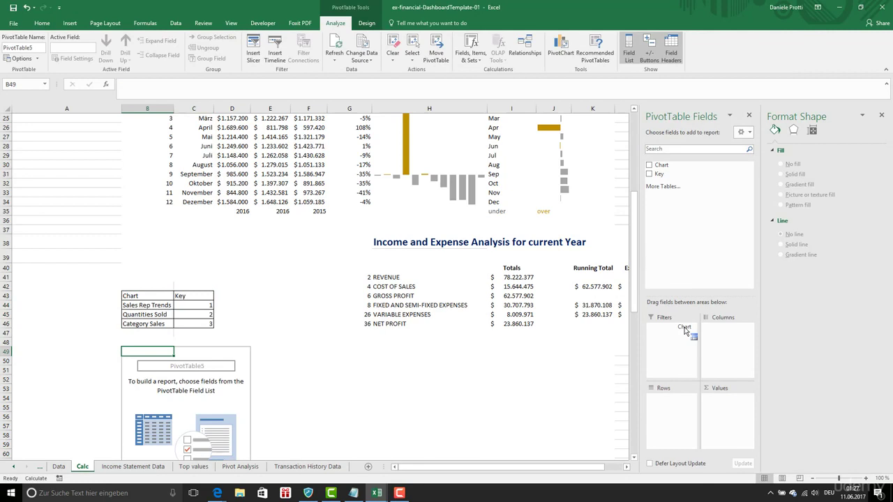
drag(684, 330, 684, 351)
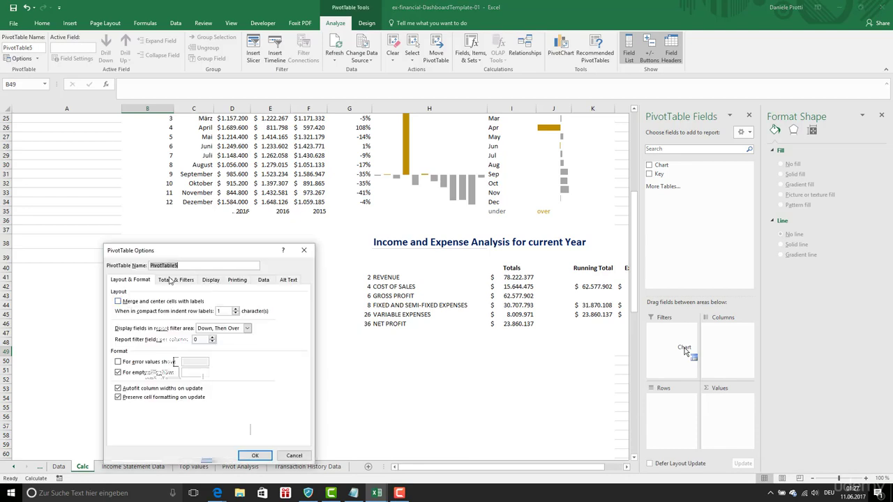
click(169, 280)
click(147, 312)
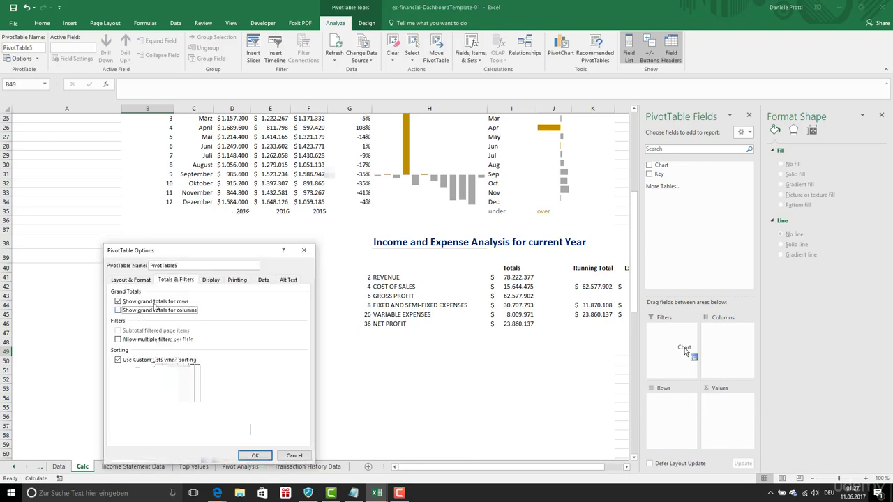
click(155, 303)
click(265, 456)
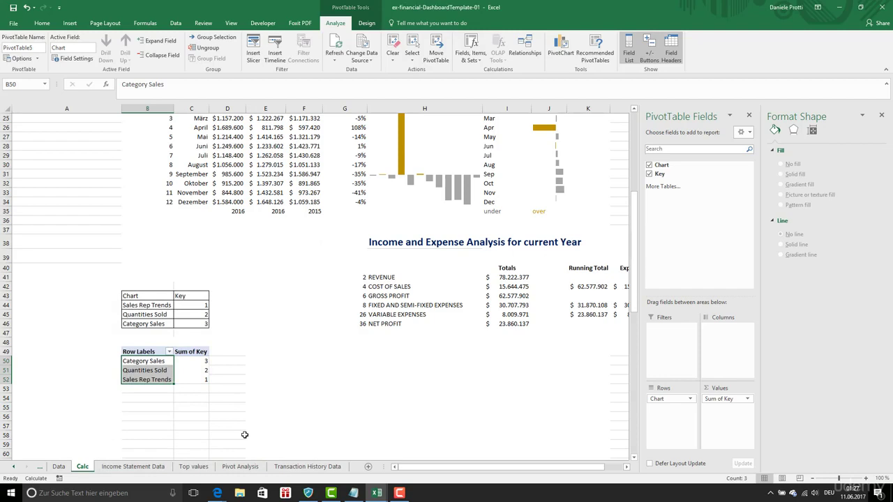
click(244, 435)
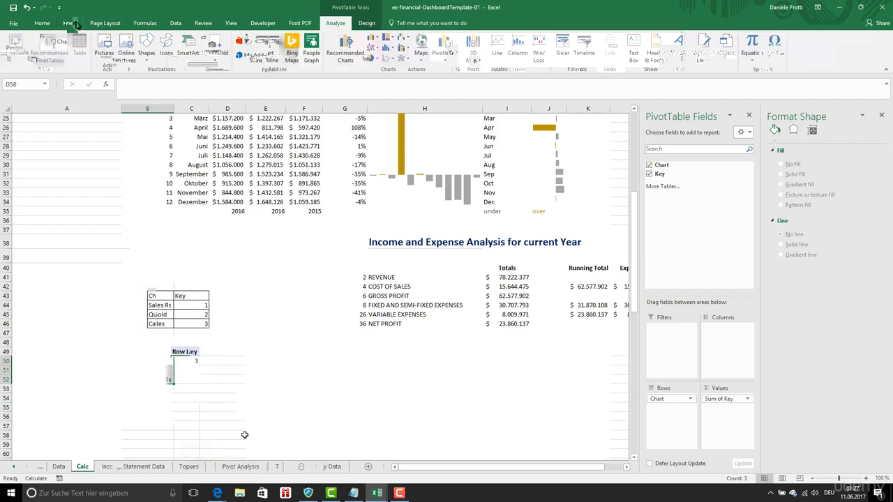
Step: Insert a slicer for the Chart field, place it beside the PivotTable and filter it to Quantities Sold
click(538, 49)
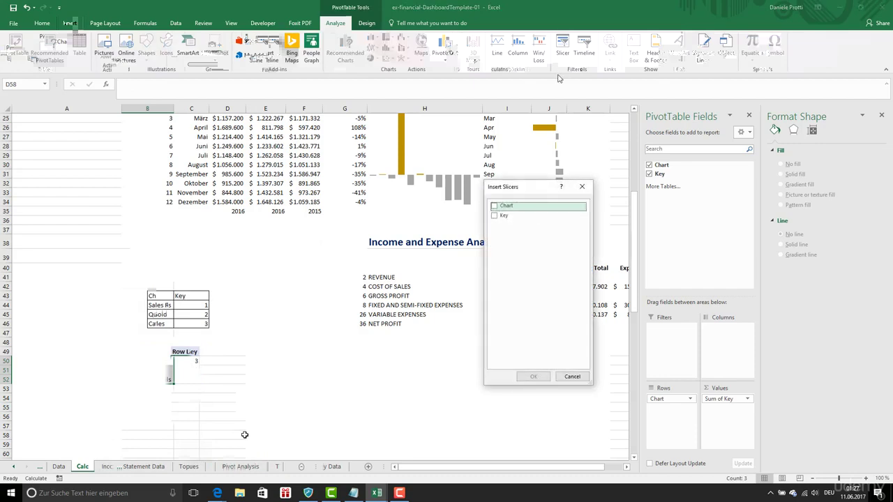
click(495, 206)
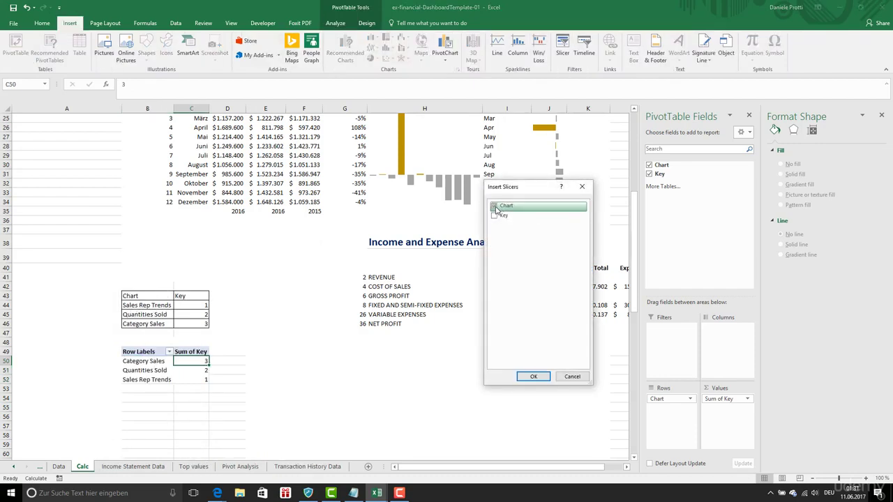
click(532, 376)
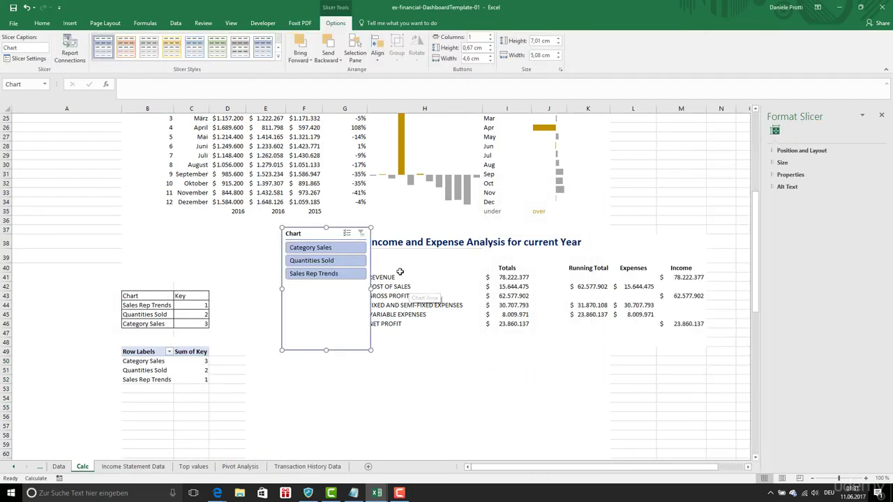
drag(334, 235, 296, 327)
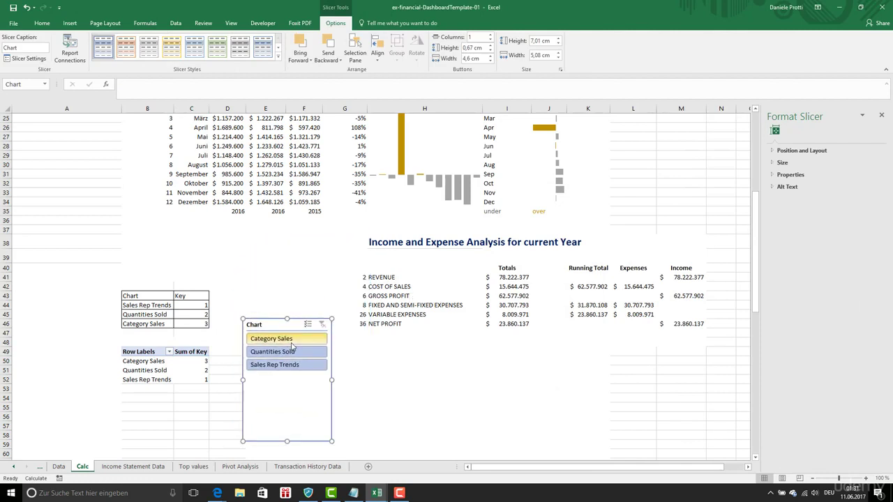
click(290, 340)
click(290, 352)
Step: Resize the Chart slicer to about 14.2 cm wide and 4 cm high and hide its header
drag(327, 381, 487, 381)
drag(362, 442, 363, 388)
right_click(359, 325)
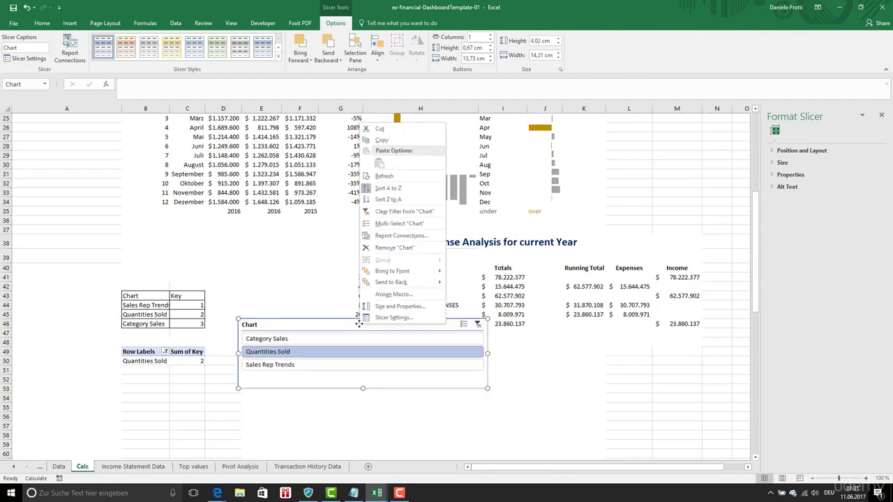
click(394, 317)
double_click(340, 316)
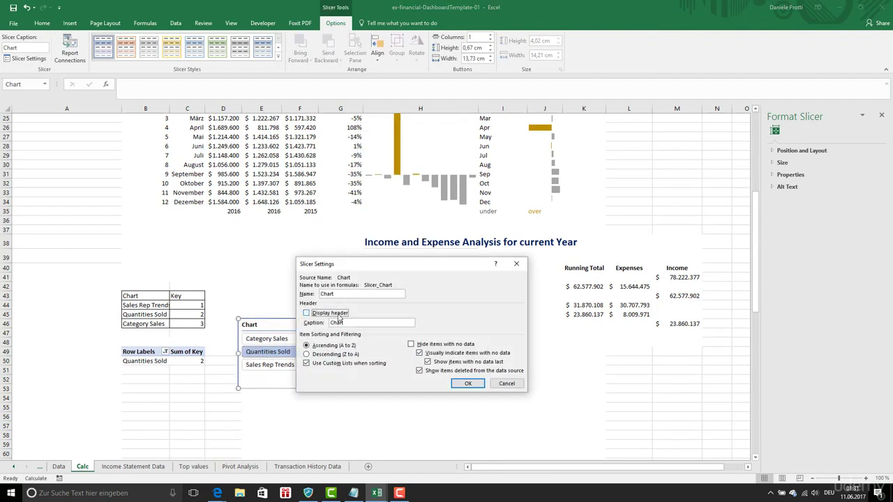
drag(363, 268, 519, 308)
click(623, 423)
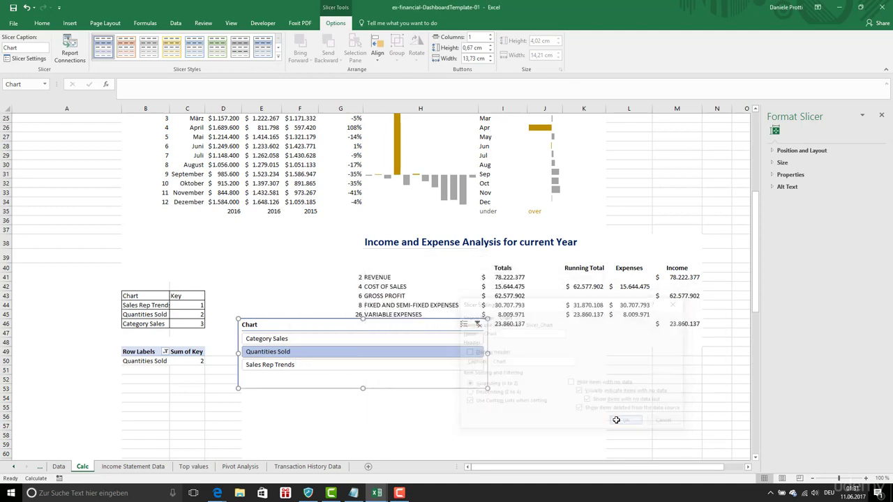
Step: Arrange the slicer's buttons in 3 columns and reduce its height to about 1.35 cm
drag(363, 387, 363, 369)
click(802, 150)
click(875, 217)
click(875, 216)
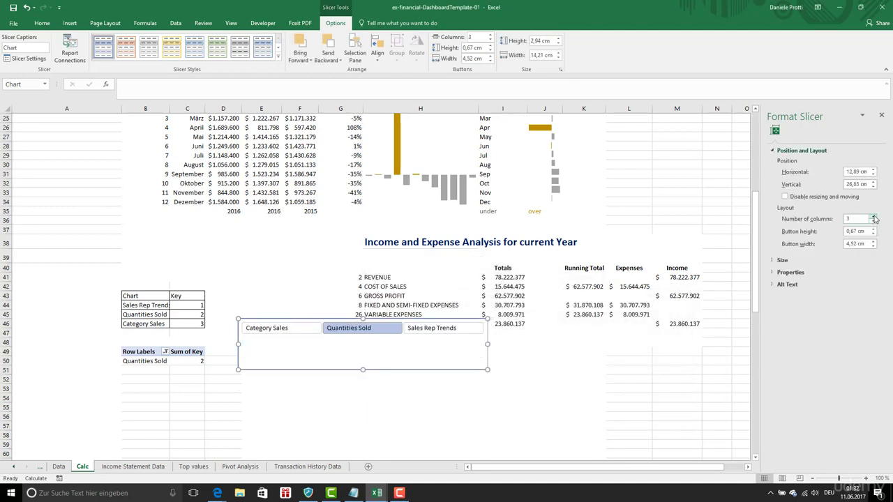
drag(363, 370, 373, 342)
Step: Filter the slicer to Category Sales and move the slicer from the Calc sheet to the Dashboad sheet
click(308, 332)
right_click(313, 344)
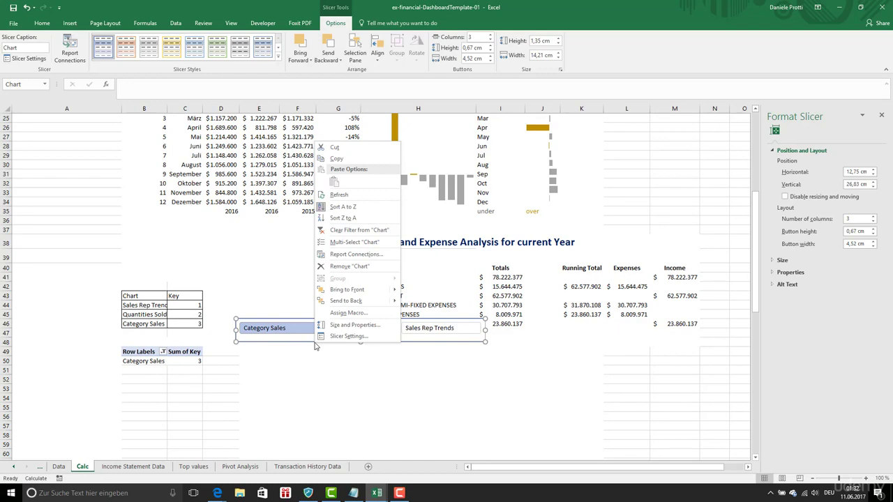
click(296, 338)
key(ctrl+x)
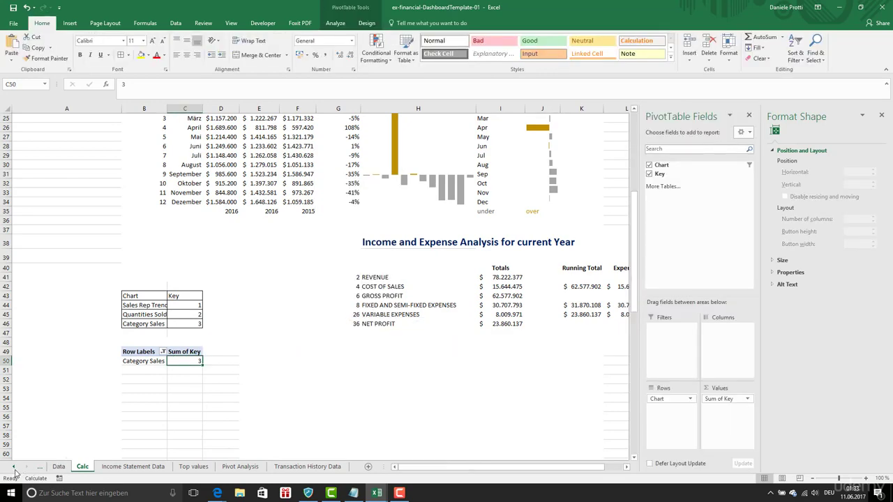
click(14, 468)
click(63, 467)
key(ctrl+v)
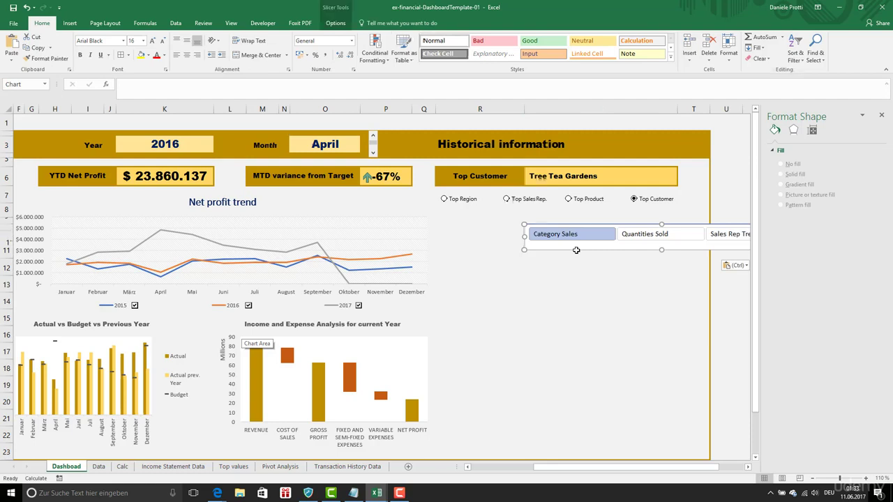
Step: Place the slicer below the Top Customer option buttons, give it a yellow style and shrink it to about 13 cm wide
drag(577, 250, 485, 242)
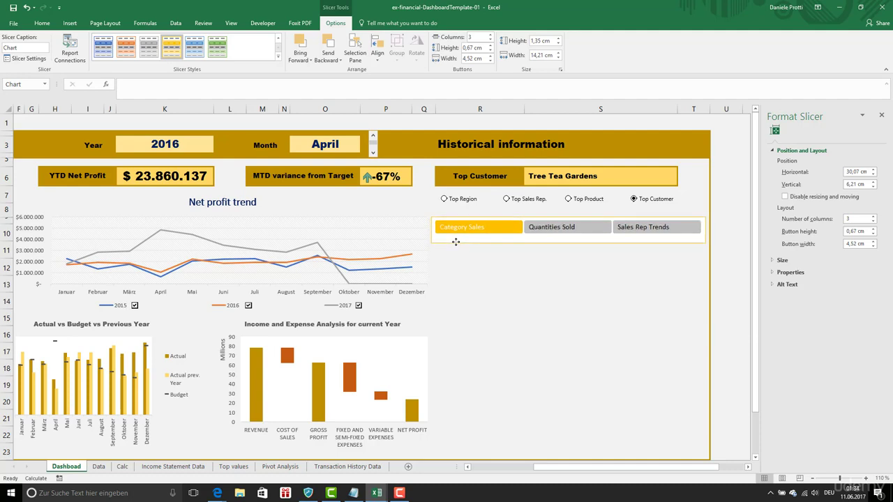
drag(706, 230, 691, 230)
drag(433, 230, 438, 229)
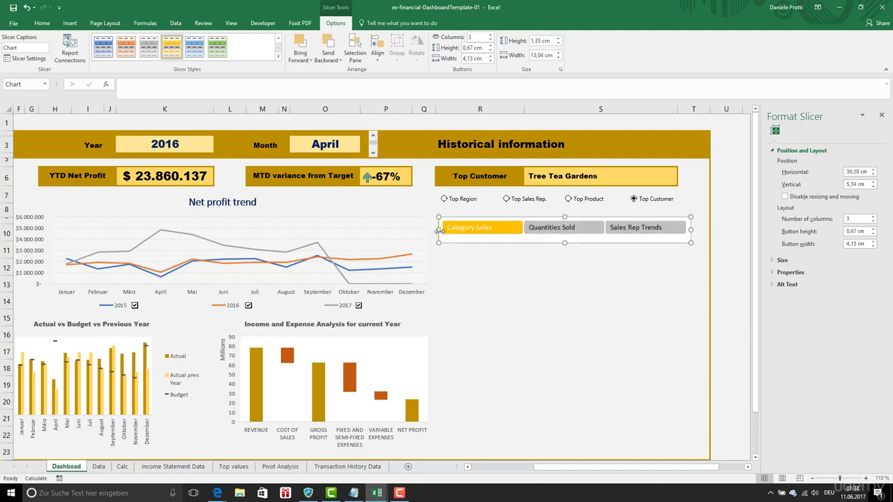
drag(565, 243, 565, 238)
click(565, 268)
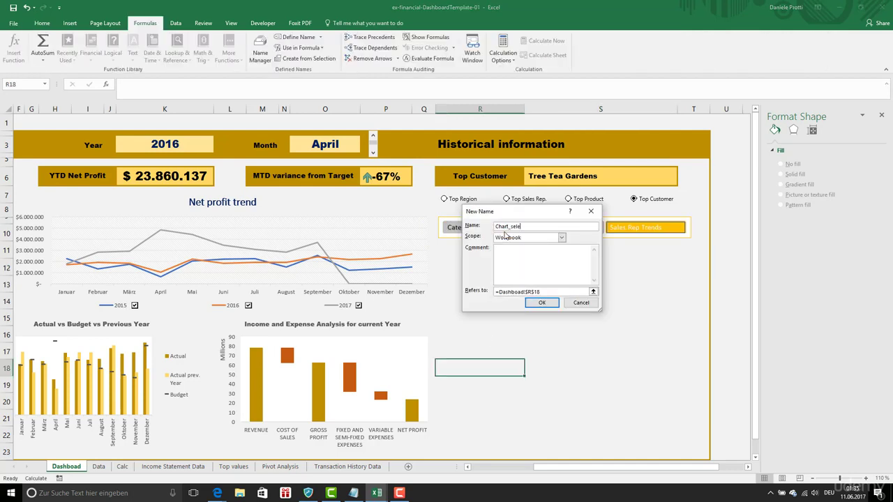
Step: Define the workbook name Chart_select and begin its reference as a CHOOSE formula with Calc!$C$50 as the index
text(ct)
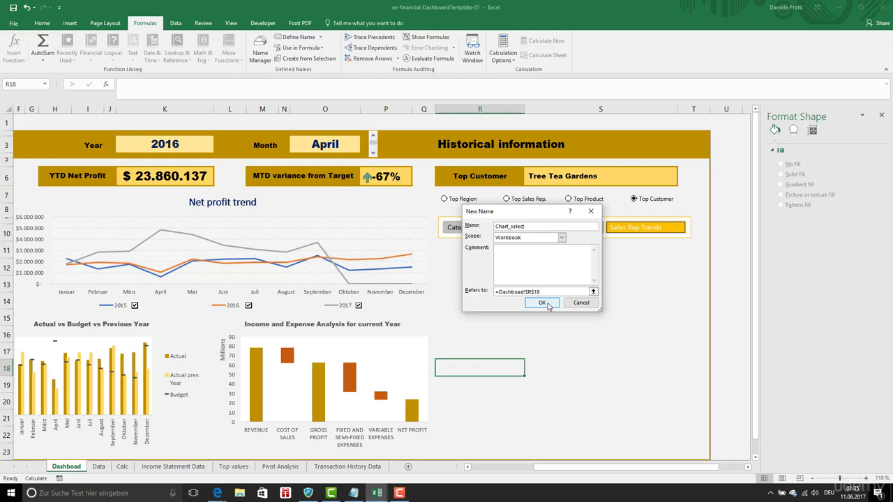
click(549, 291)
drag(548, 291, 480, 288)
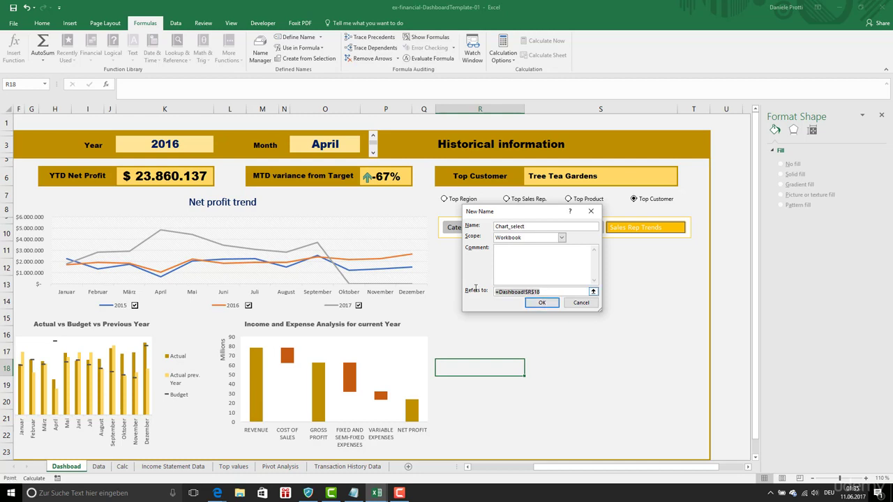
text(=CHOOSE()
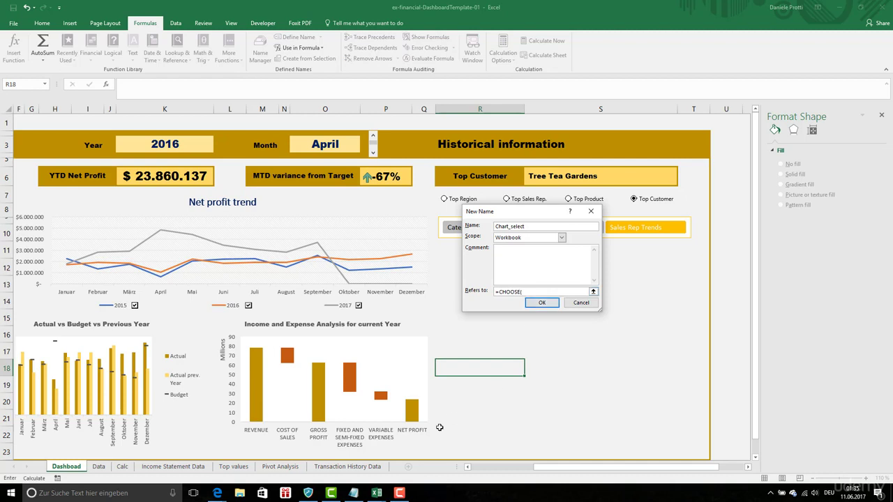
click(234, 466)
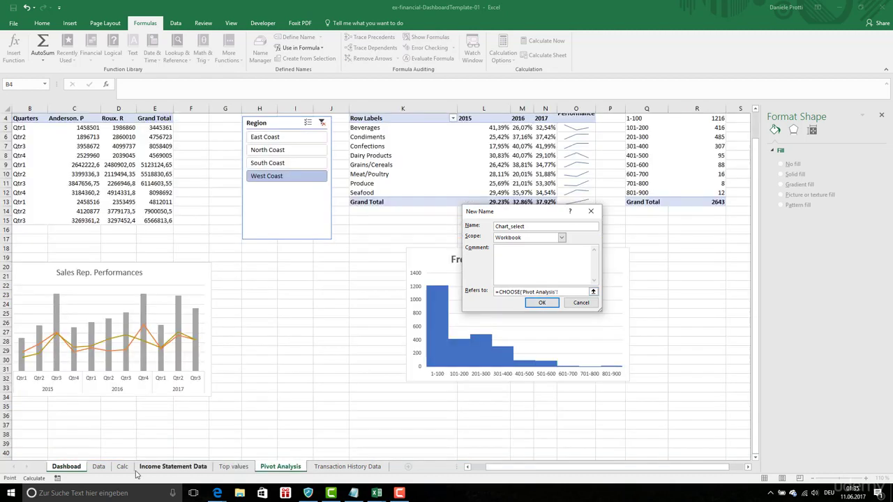
click(122, 466)
click(183, 360)
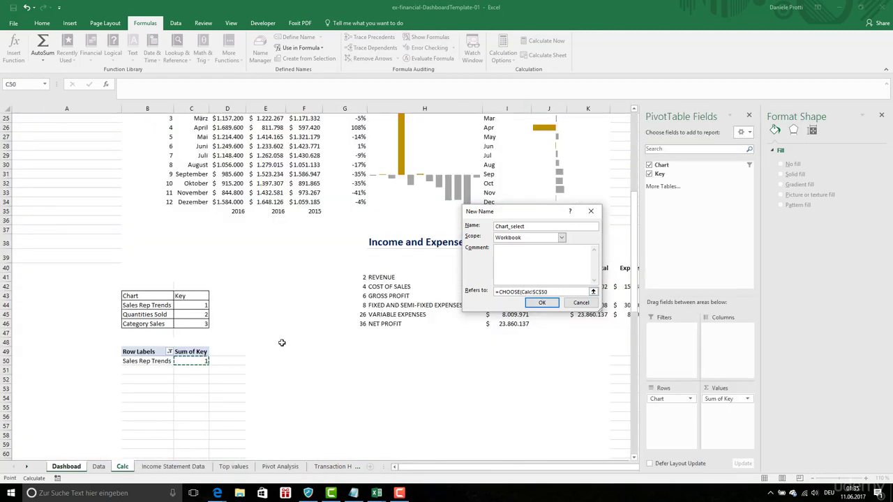
Step: Complete the CHOOSE formula with Calc cells $B$44, $B$45 and $B$46 as its semicolon-separated choices and close the name definition
click(567, 293)
text(;)
click(143, 305)
text(;)
click(140, 315)
text(;)
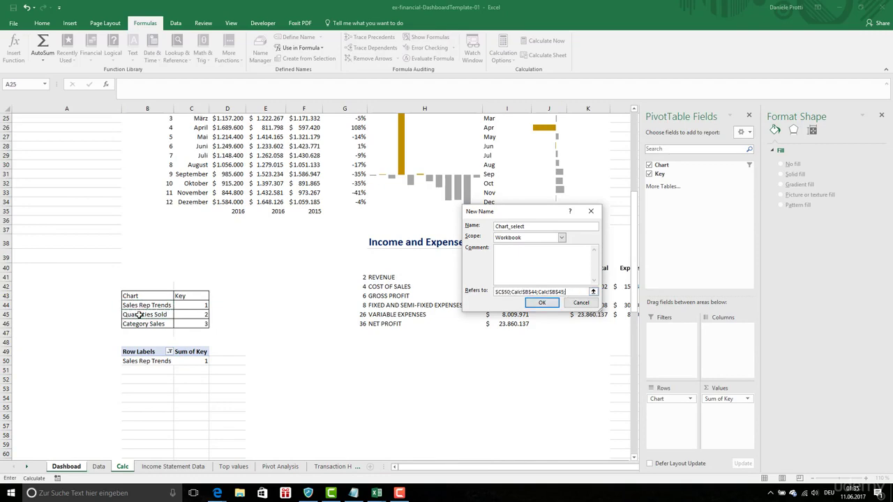
click(143, 324)
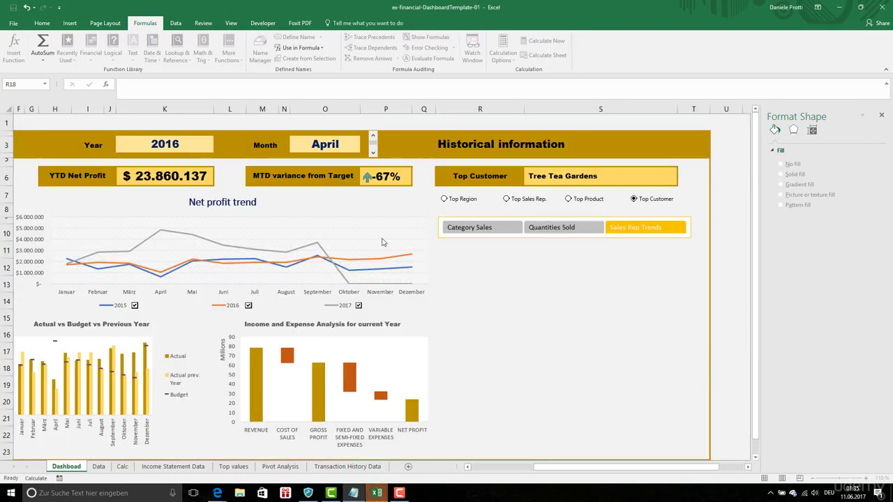
Step: Choose Sales Rep Trends in the dashboard's chart slicer, then leave the slicer by selecting cell S12
click(613, 357)
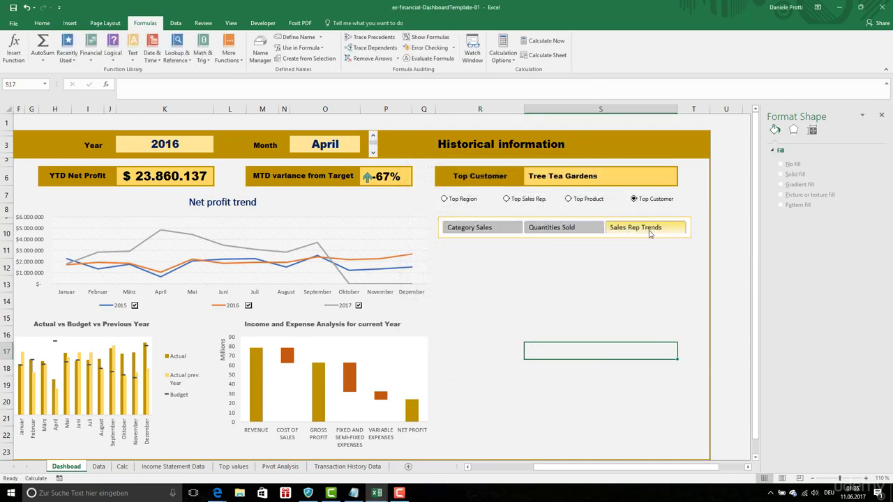
click(649, 230)
click(626, 271)
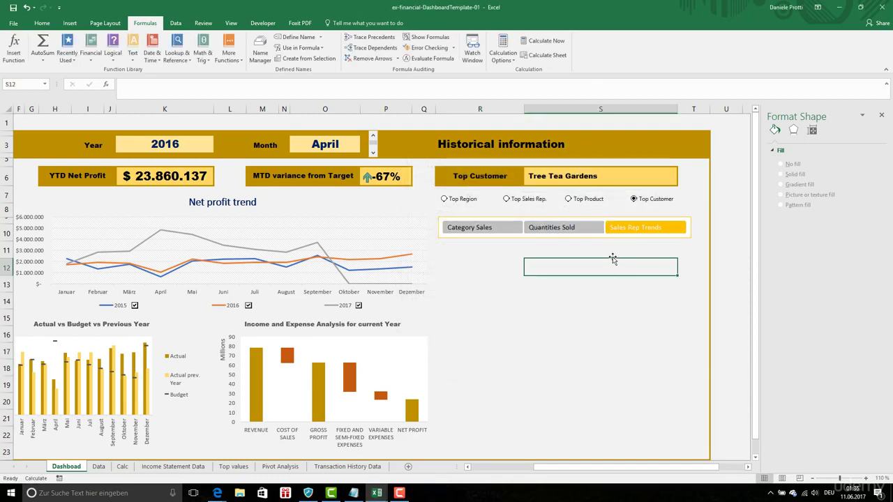
Step: Select cell R11 on the dashboard and copy the Frequency of Quantities Sold chart from the Pivot Analysis sheet
click(519, 256)
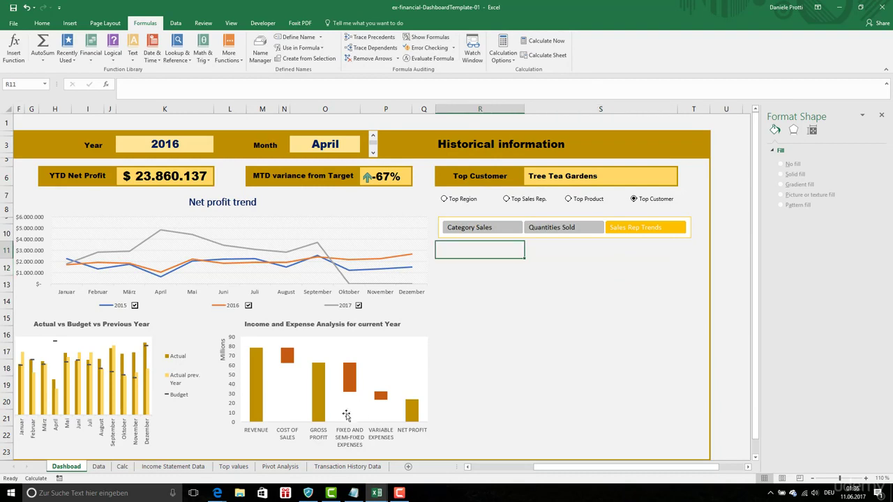
click(122, 467)
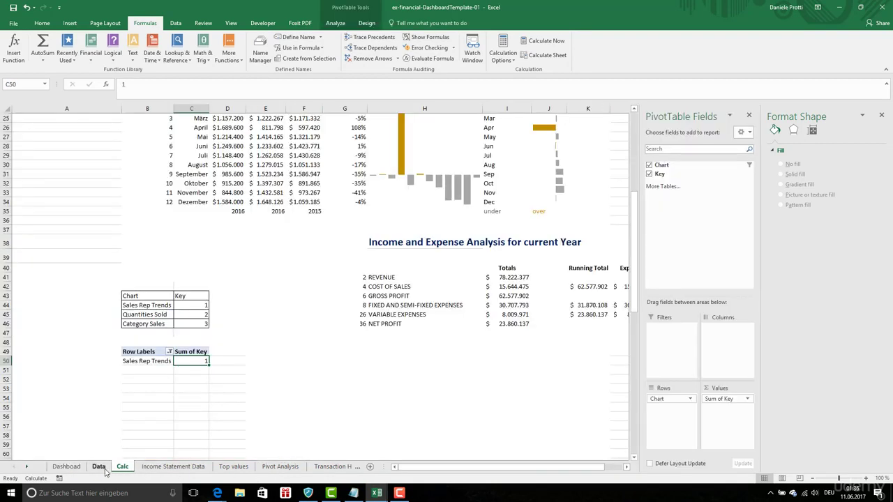
click(102, 472)
click(280, 466)
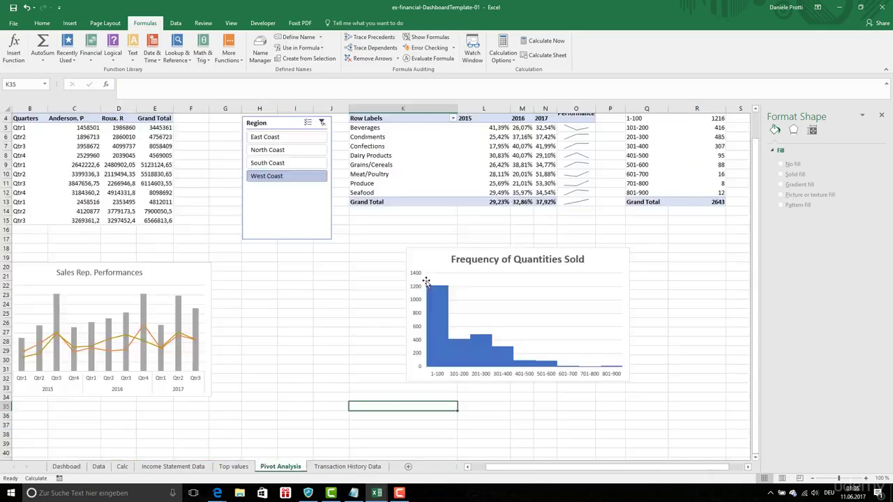
click(436, 263)
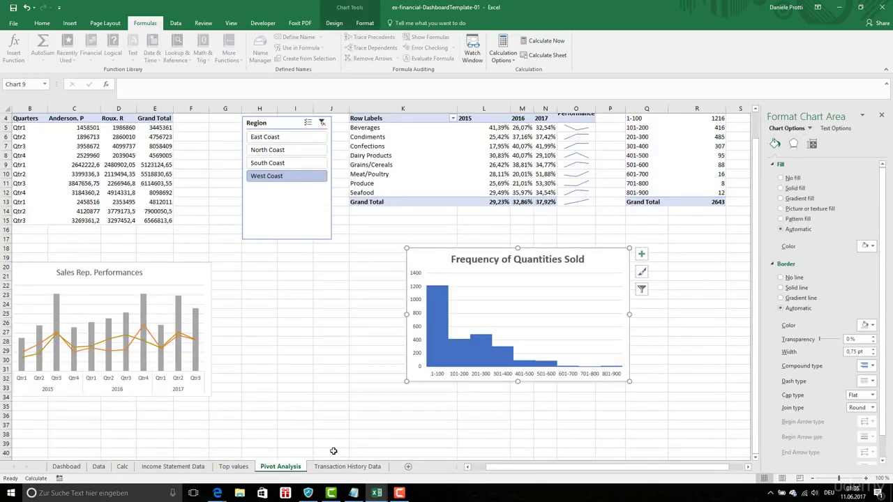
Step: Paste the copied chart on the dashboard as a picture at R11 and move it slightly down below the chart slicer
click(66, 467)
right_click(467, 251)
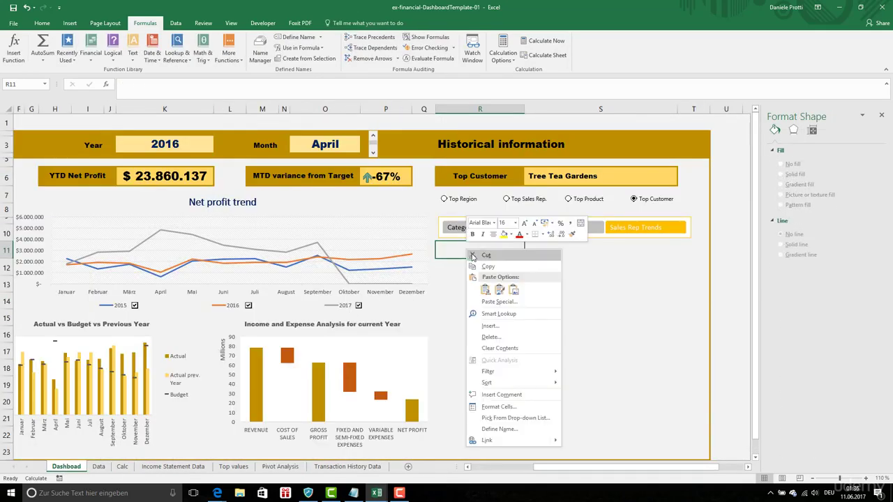
click(513, 290)
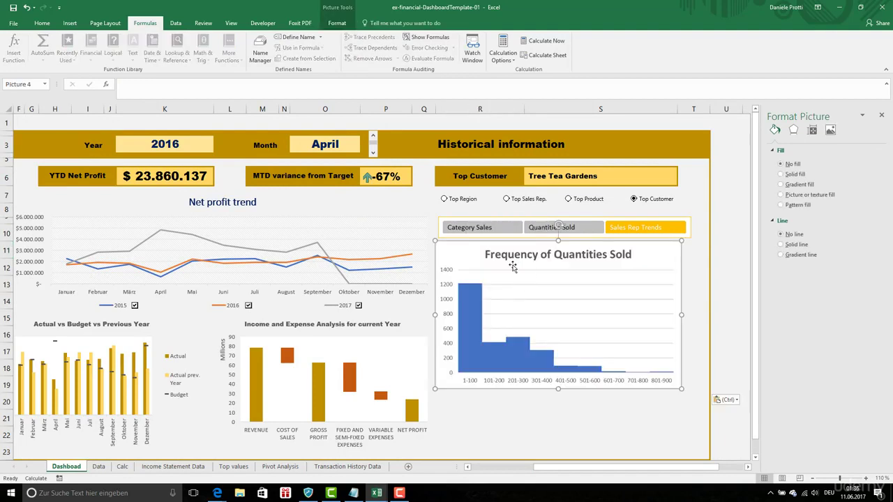
drag(513, 266, 515, 274)
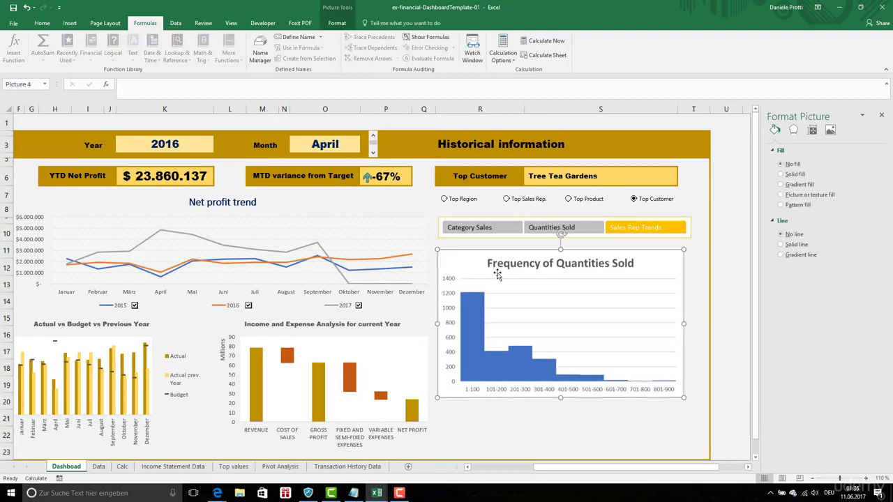
click(619, 414)
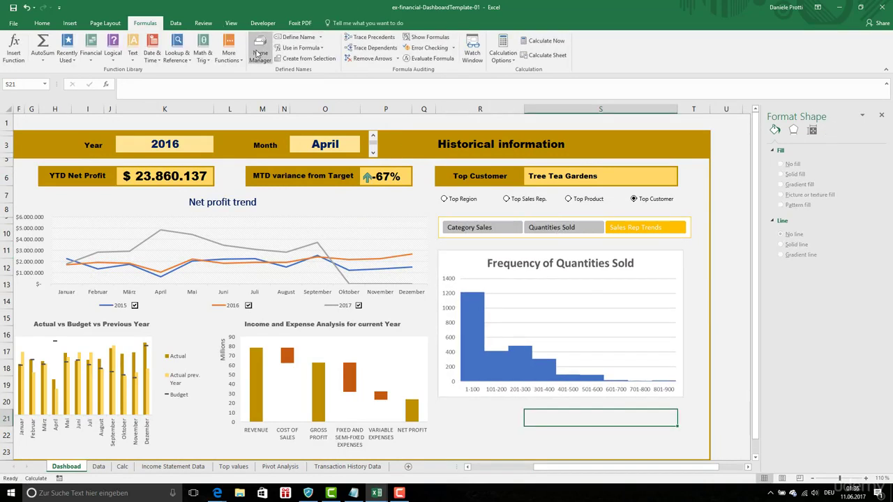
Step: Link the pasted picture to =Chart_select, and repoint that name's CHOOSE options to Pivot Analysis cells, including $K$3:$O$13 as the second choice
click(260, 45)
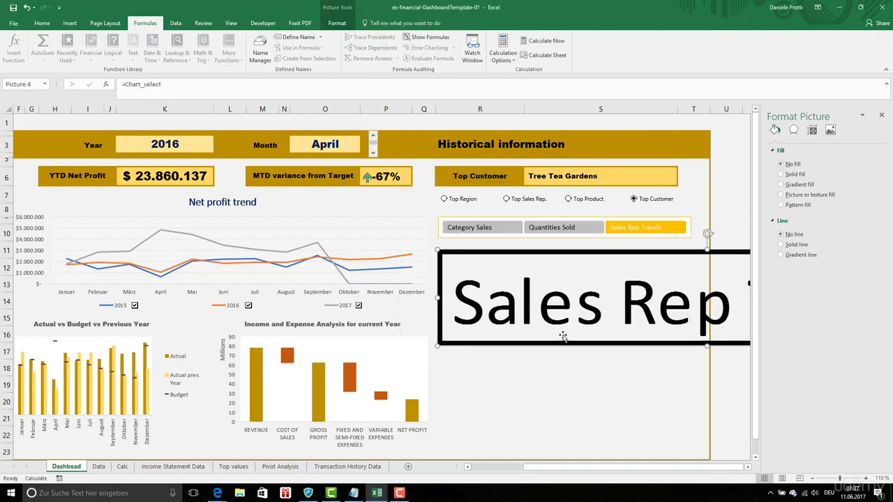
click(260, 50)
click(461, 219)
click(475, 183)
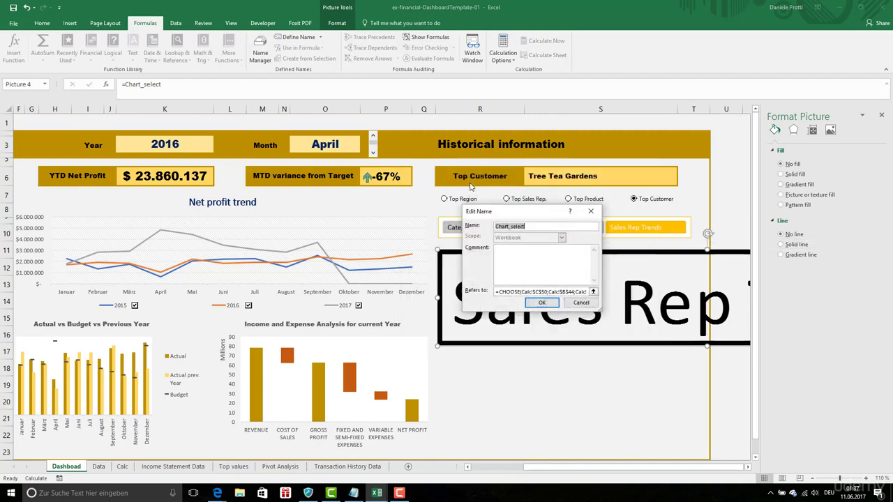
click(496, 291)
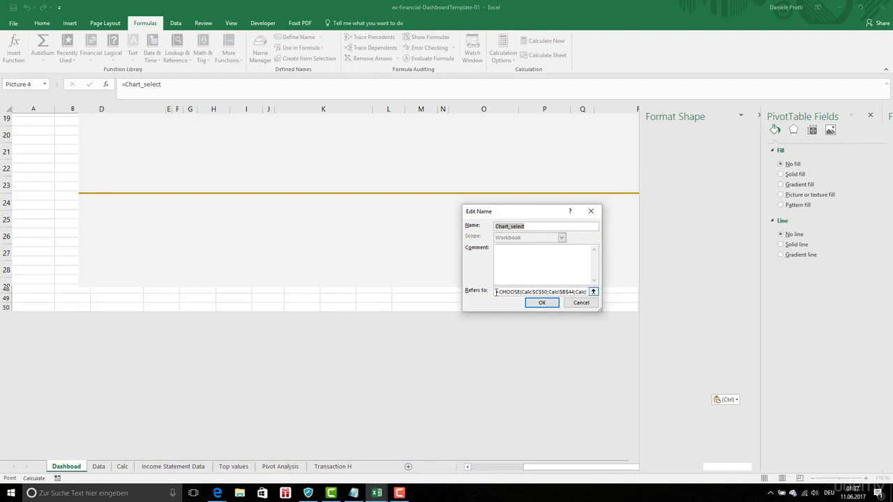
click(541, 302)
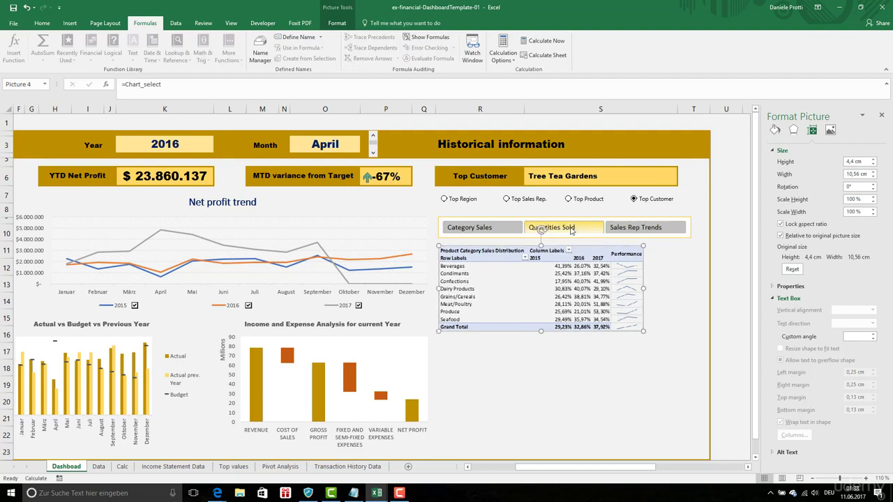
click(651, 231)
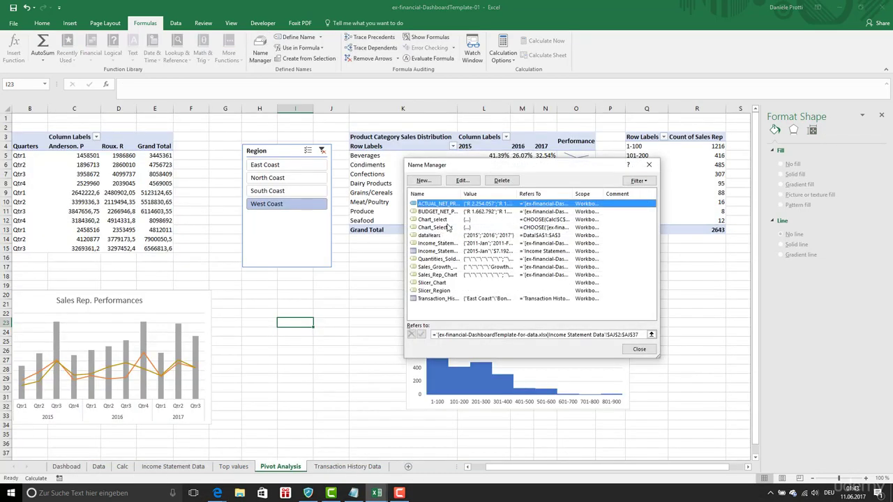
Step: Edit Chart_select so its first two CHOOSE options are 'Pivot Analysis'!$A$19:$G$34 and 'Pivot Analysis'!$K$18:$O$32
click(439, 220)
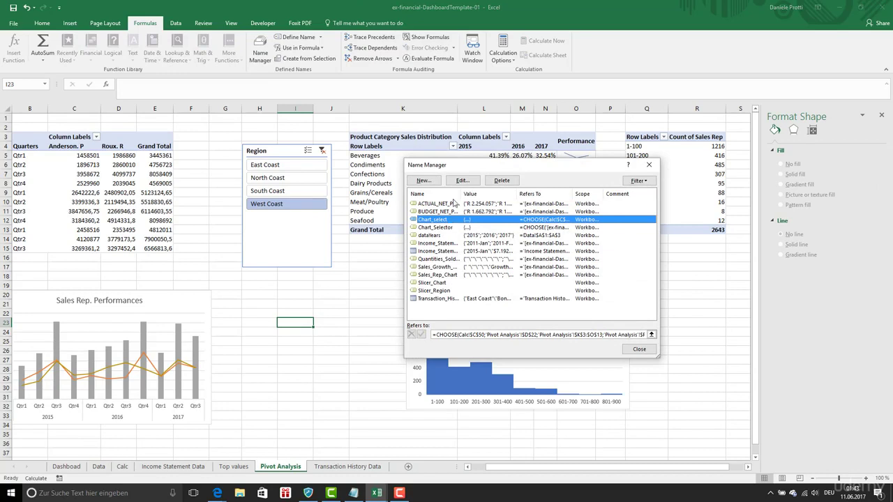
click(458, 181)
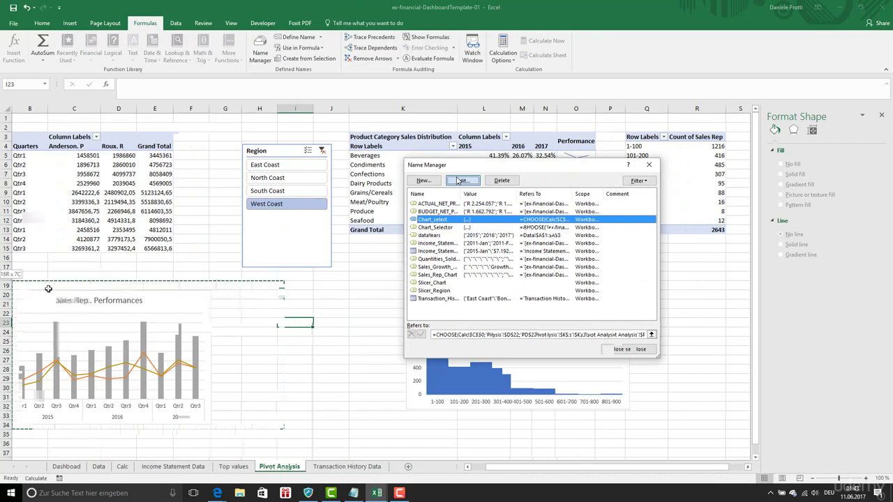
drag(538, 217, 382, 174)
ctrl+click(431, 276)
drag(431, 277, 618, 410)
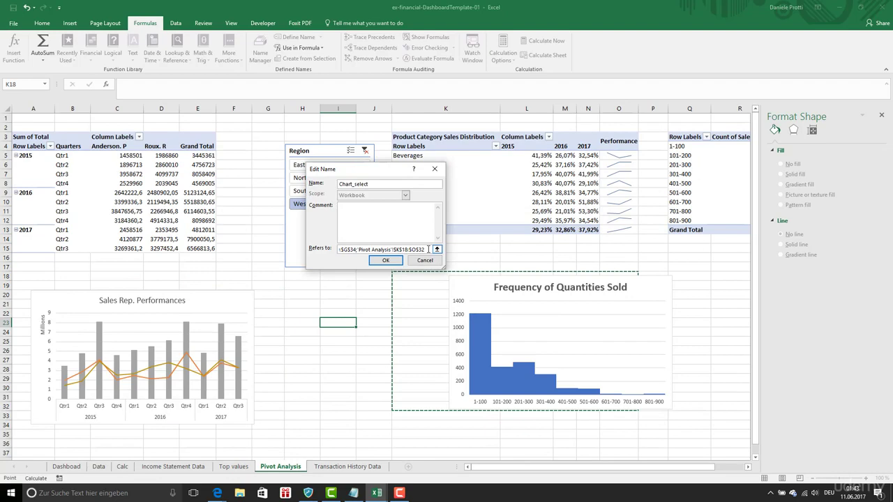
click(386, 260)
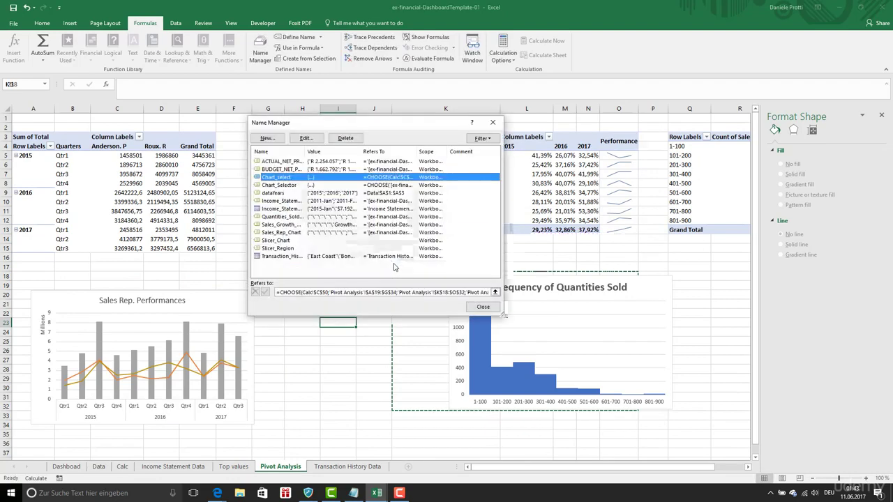
click(481, 314)
Step: Move the quantities and sales rep charts on Pivot Analysis into their named ranges, and return to the dashboard with Quantities Sold chosen
click(483, 319)
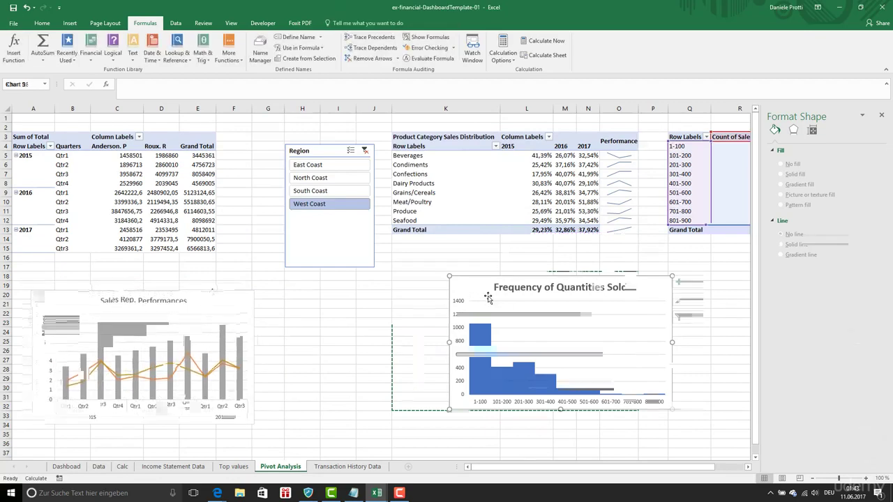
drag(251, 364, 239, 357)
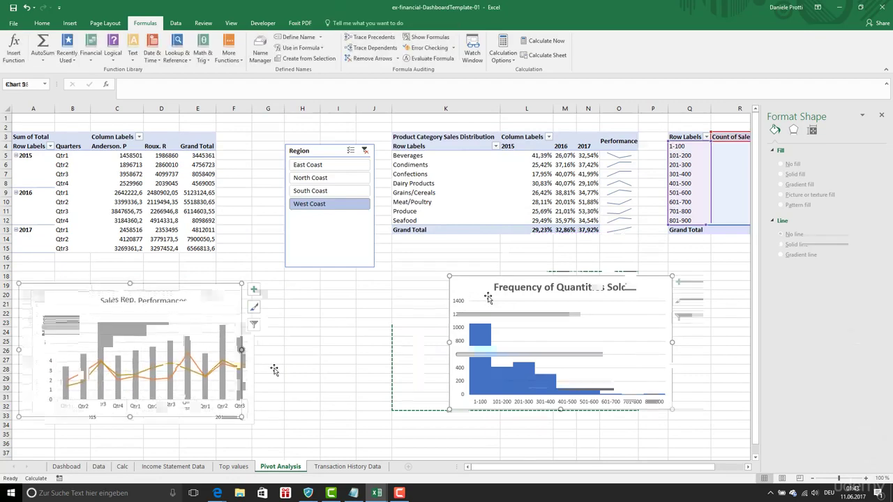
click(78, 466)
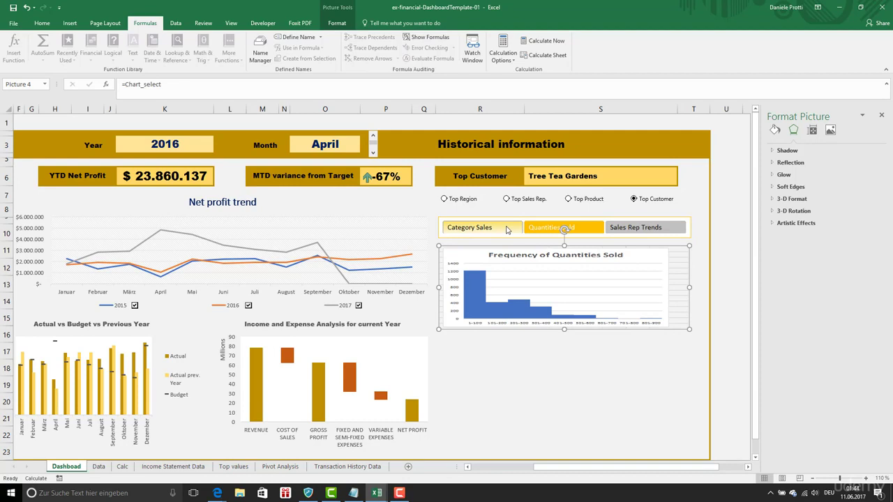
Step: Fill the cells behind the two Pivot Analysis charts, A18:O36, with white to hide the gridlines
click(274, 468)
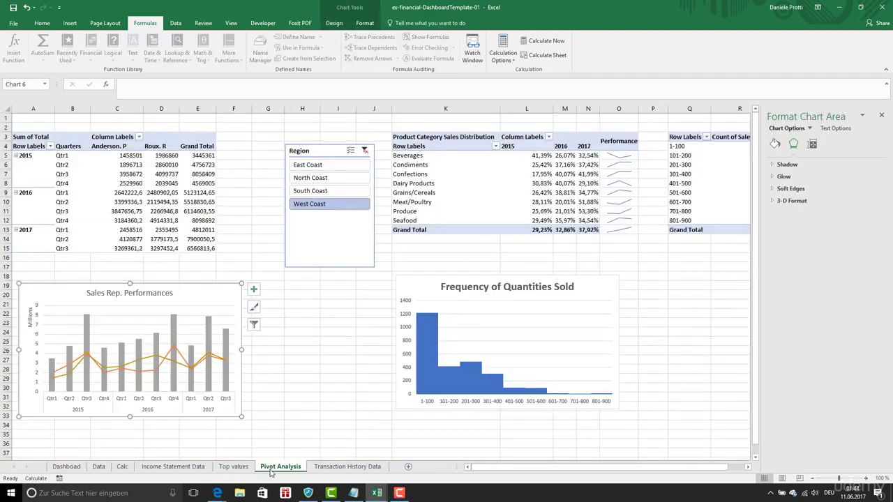
click(60, 276)
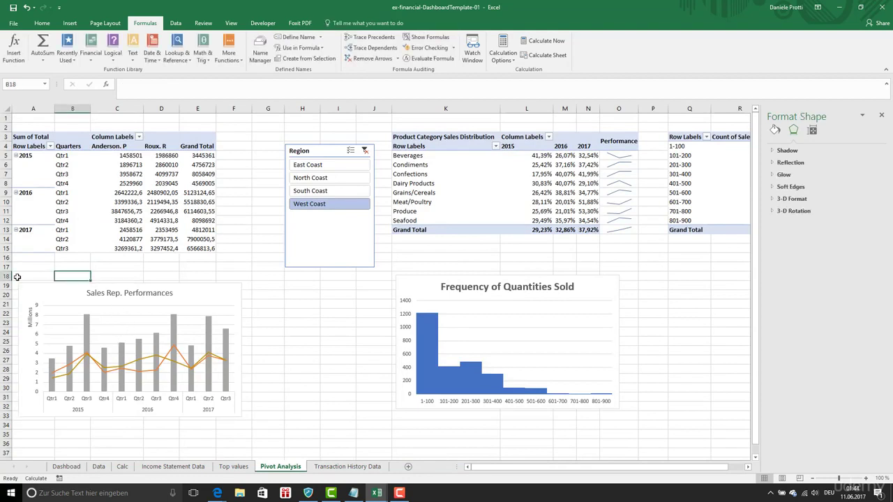
drag(17, 277, 635, 443)
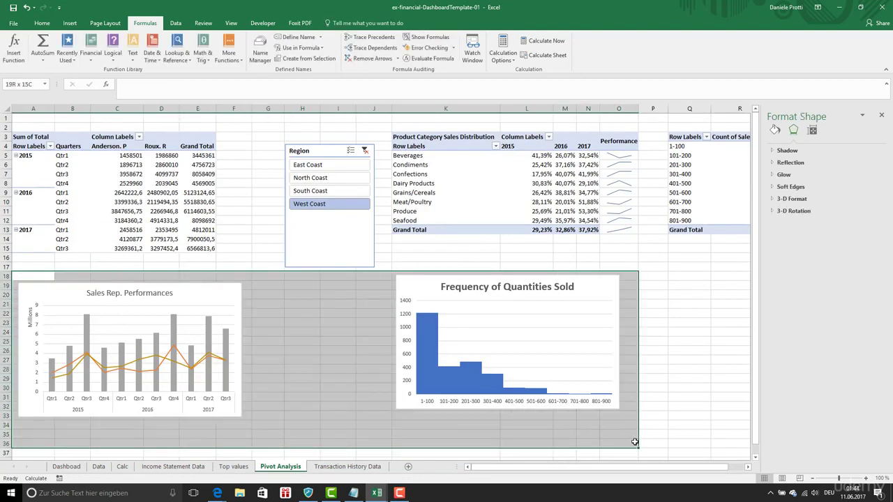
click(42, 23)
click(147, 55)
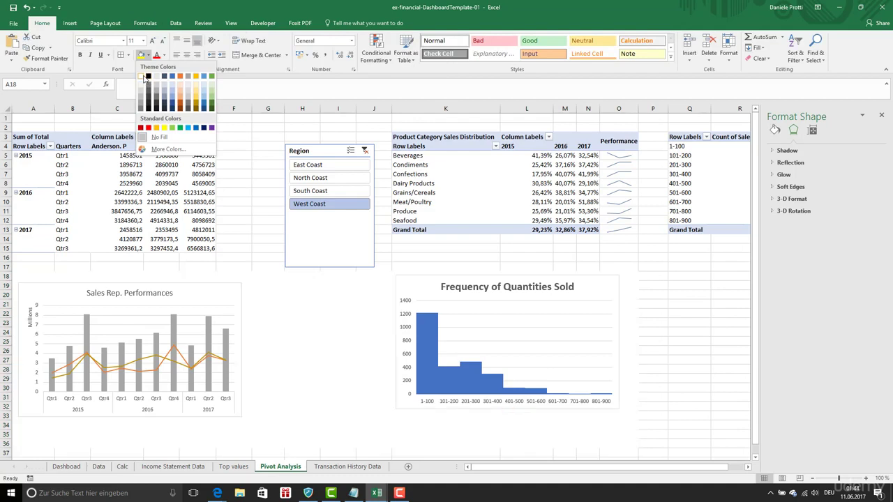
click(145, 78)
click(308, 342)
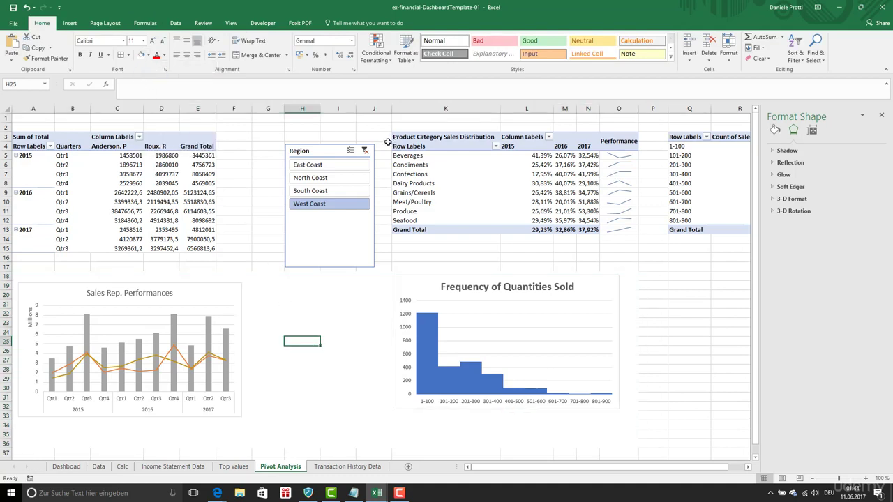
Step: Try narrowing the Sales Rep. Performances chart from its left edge and undo the resize
click(17, 288)
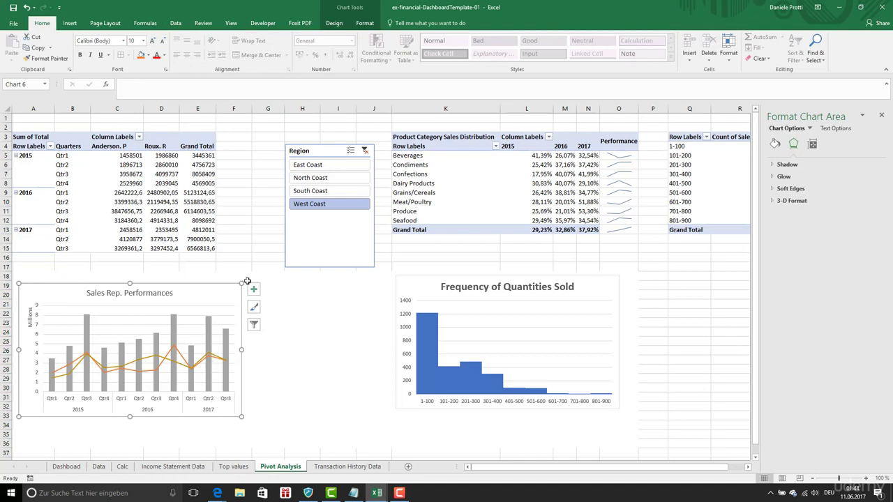
drag(19, 349, 54, 350)
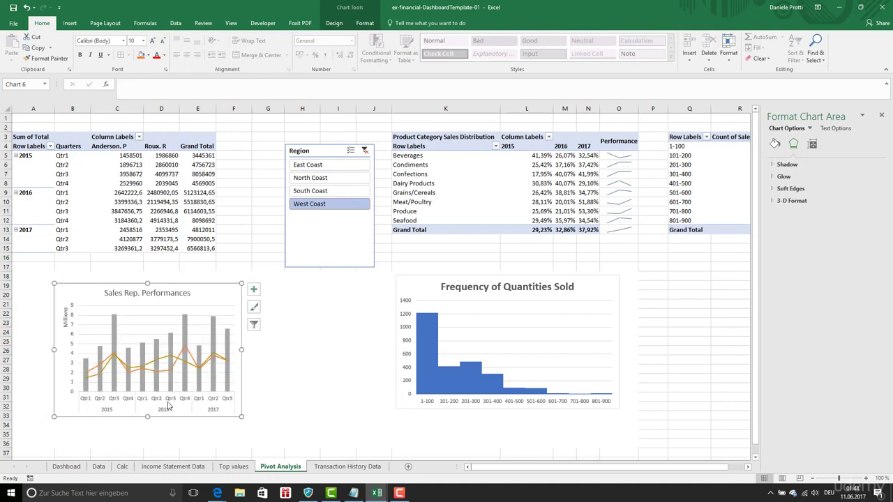
click(26, 7)
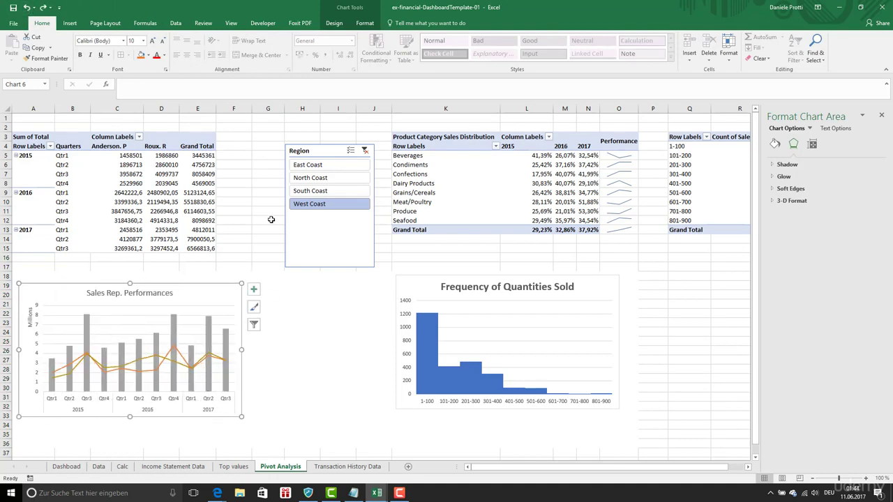
click(300, 359)
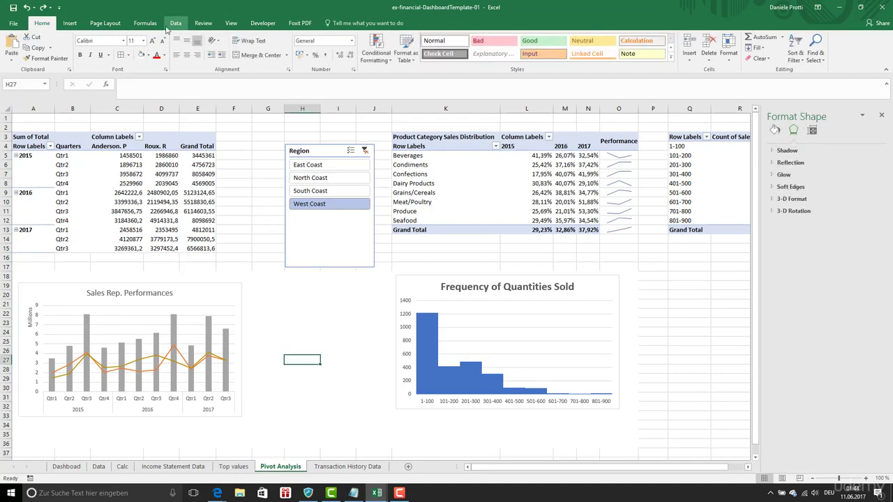
Step: Set the first CHOOSE option of Chart_select to 'Pivot Analysis'!$A$19:$F$33 and close the name definitions
click(144, 23)
click(260, 53)
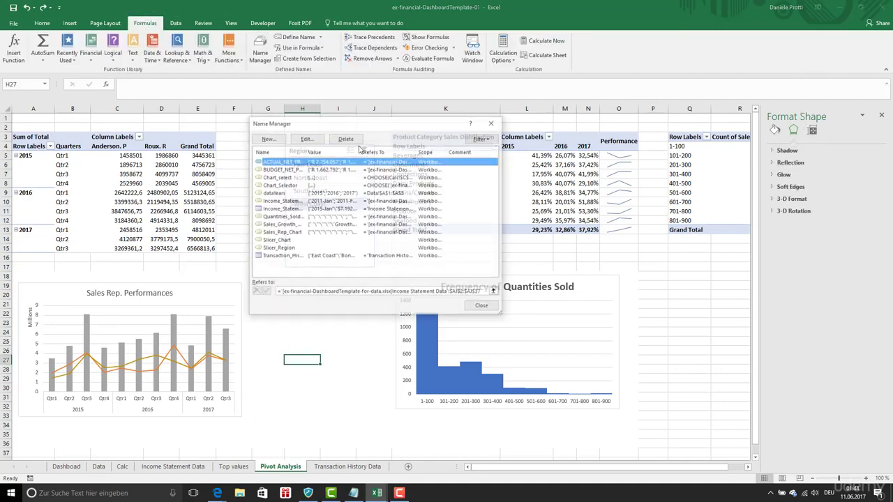
double_click(322, 176)
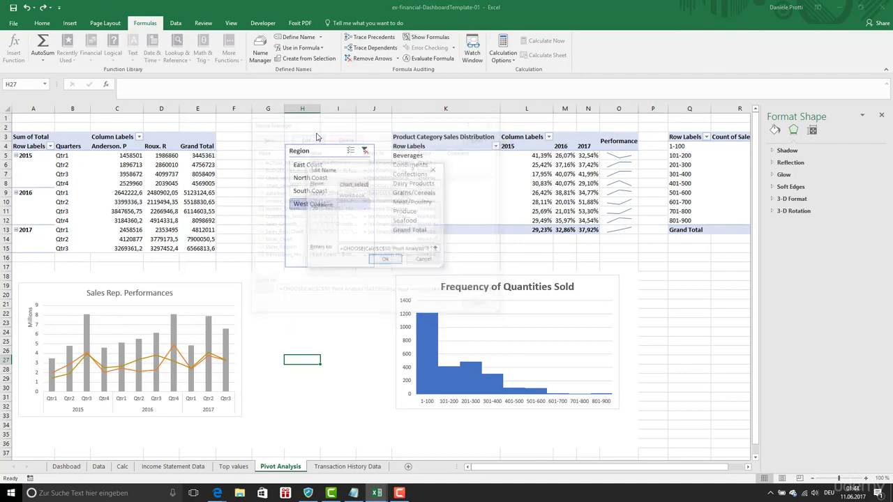
drag(393, 250, 470, 249)
key(Delete)
drag(19, 286, 226, 417)
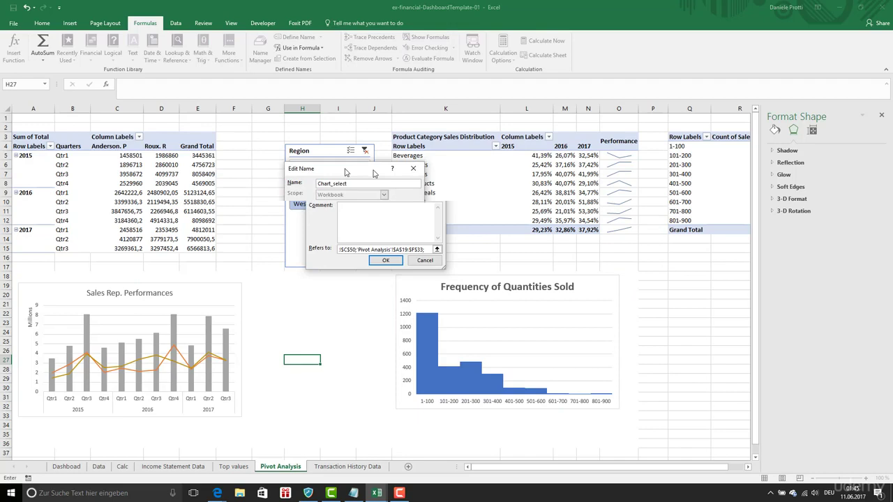
click(385, 260)
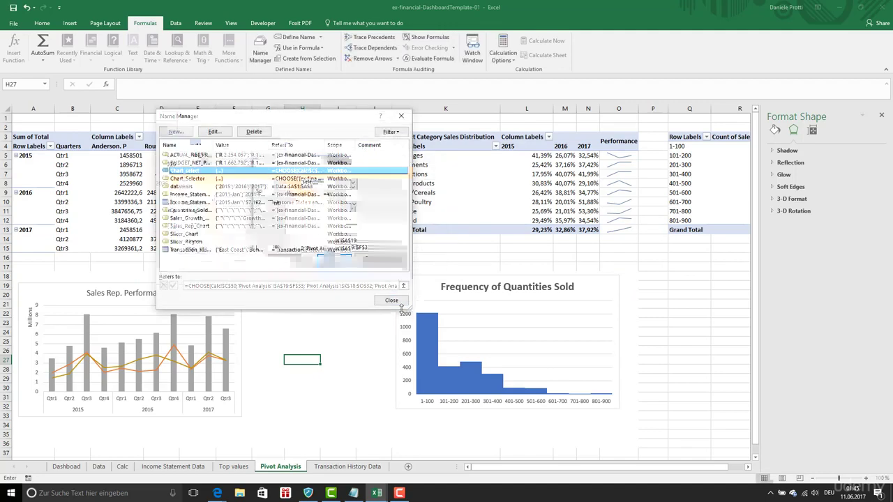
click(392, 300)
Step: Return to the dashboard sheet and select cell R18 below the linked picture
click(351, 328)
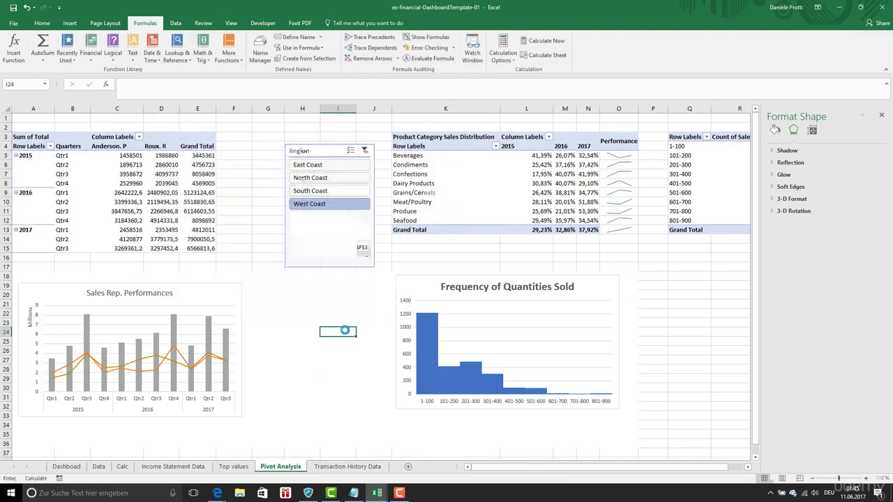
click(67, 466)
click(521, 367)
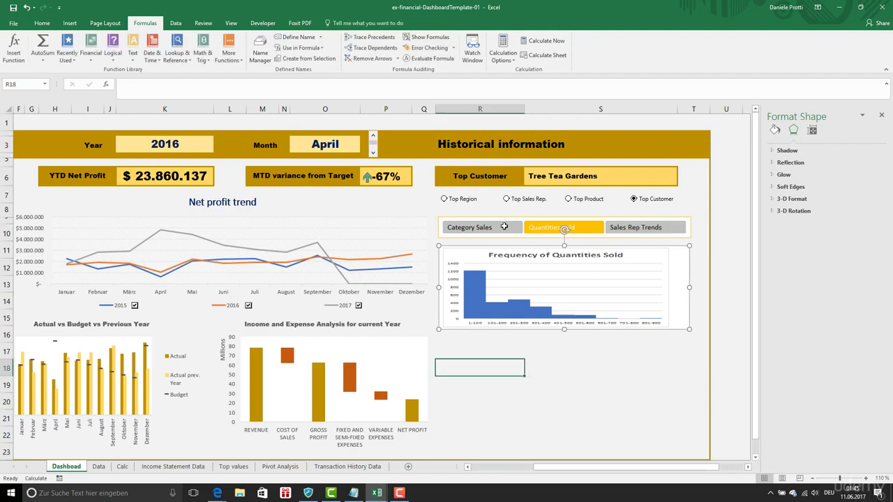
Step: Test the chart slicer by switching repeatedly between Category Sales, Quantities Sold and Sales Rep Trends
click(507, 231)
click(566, 231)
click(616, 232)
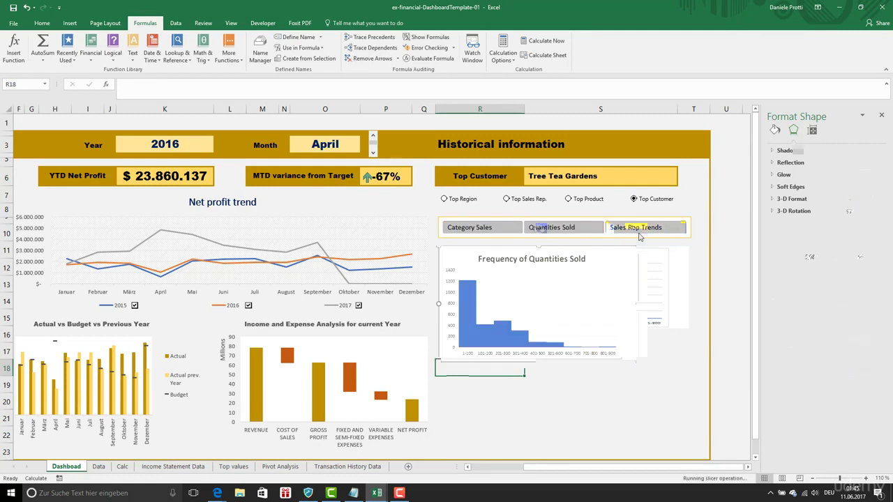
click(571, 231)
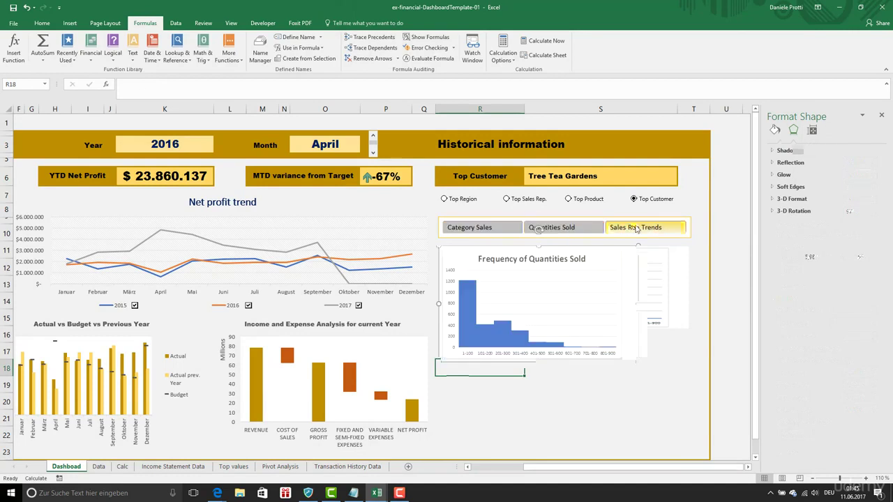
click(635, 229)
click(468, 235)
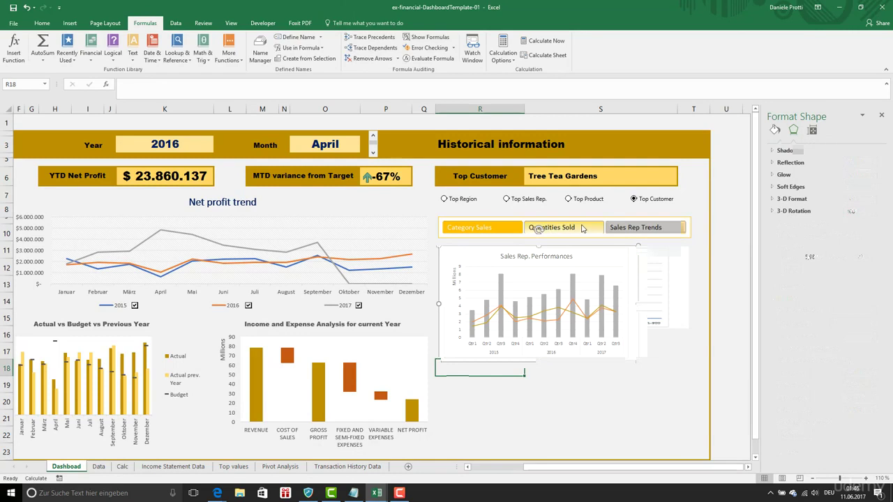
click(582, 228)
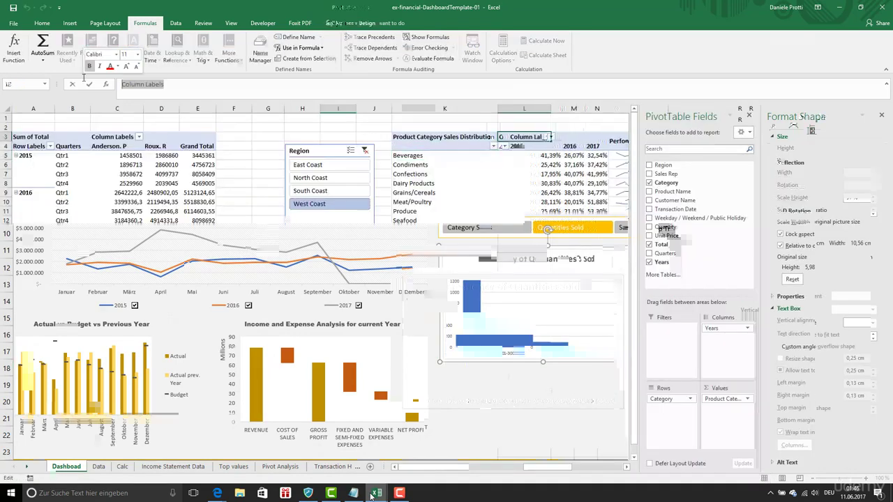
Step: Close the shape formatting options and select the Performance sparkline cells O5:O14 on the Pivot Analysis sheet
click(882, 115)
click(623, 157)
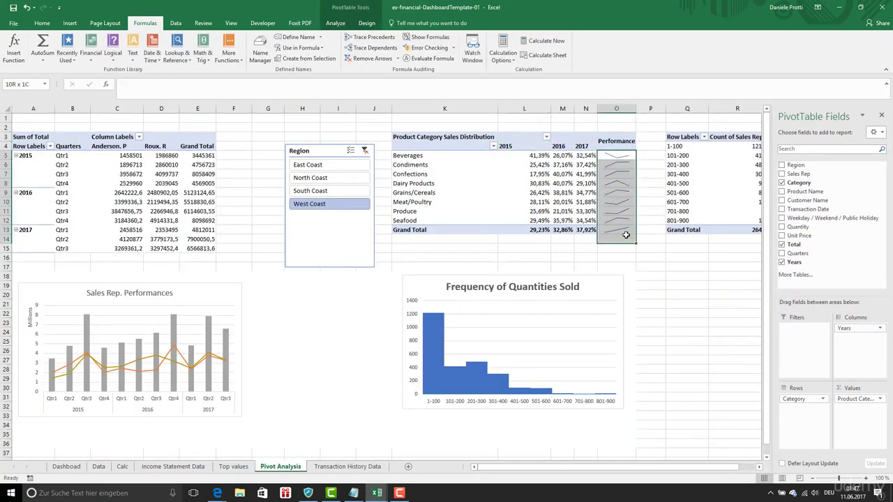
Step: Remove the border lines from the Frequency of Quantities Sold and Sales Rep. Performances charts
click(625, 277)
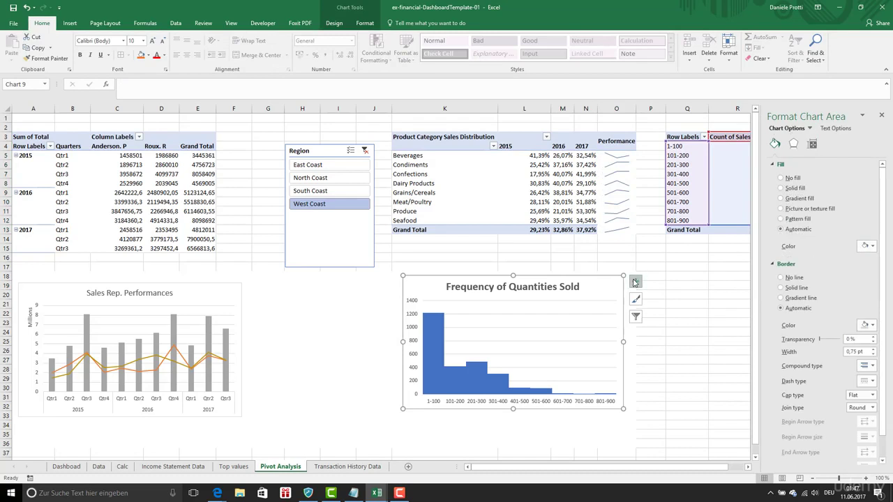
click(635, 282)
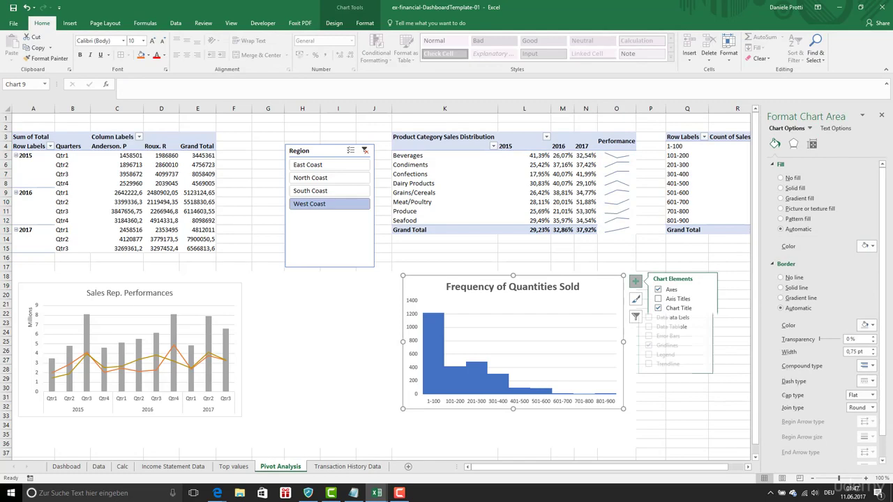
click(781, 277)
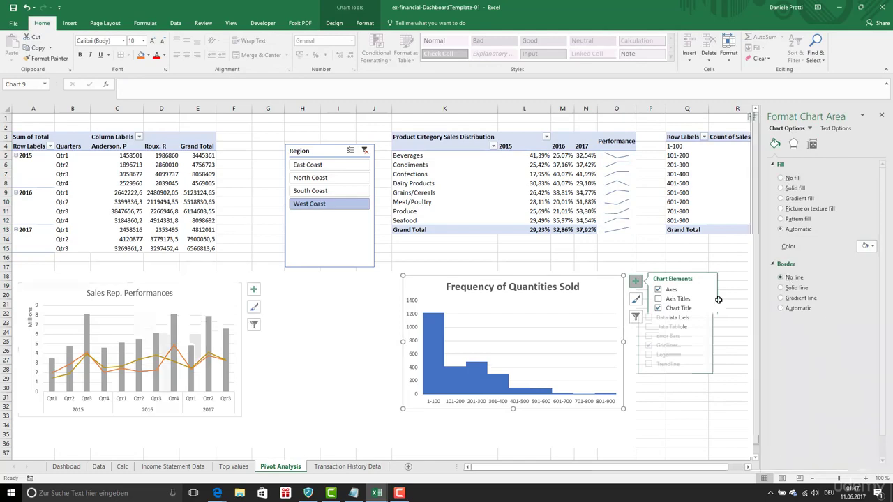
Step: Delete the gridlines of the Frequency of Quantities Sold chart and deselect the chart
click(613, 302)
click(613, 300)
key(Delete)
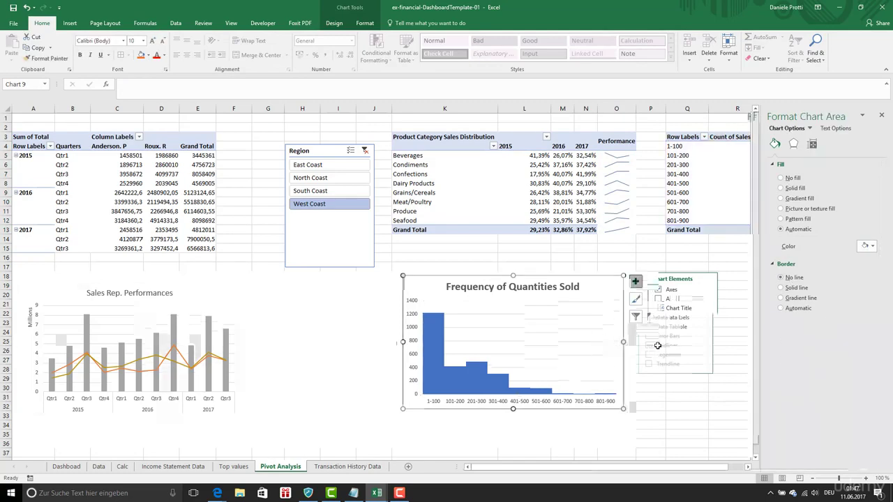
click(669, 349)
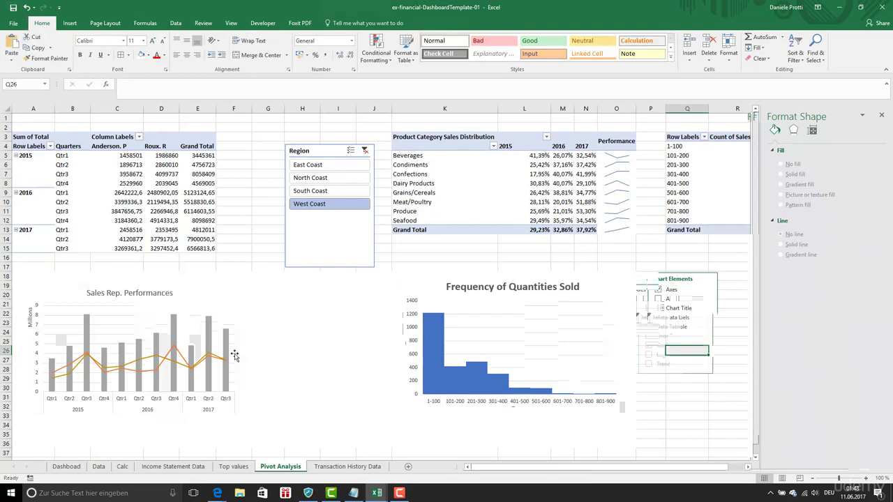
Step: Return to the dashboard sheet and check the linked picture with Category Sales, Quantities Sold and Sales Rep Trends in turn
click(67, 466)
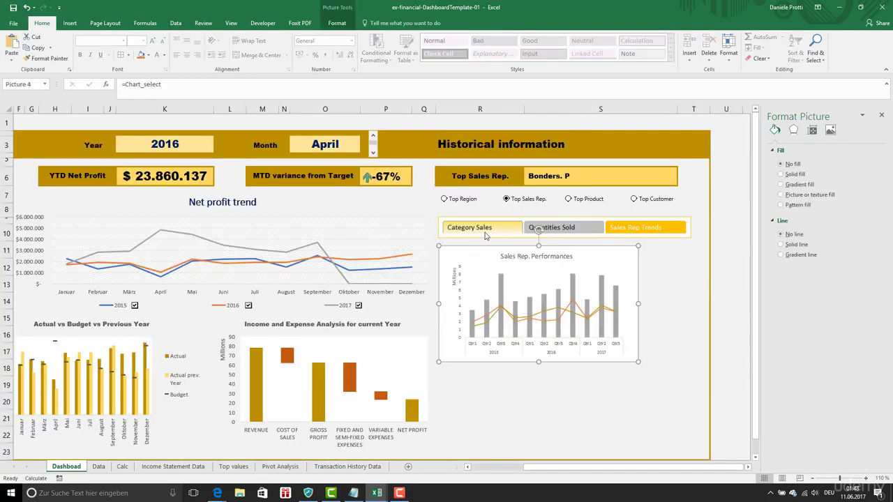
click(486, 233)
click(564, 230)
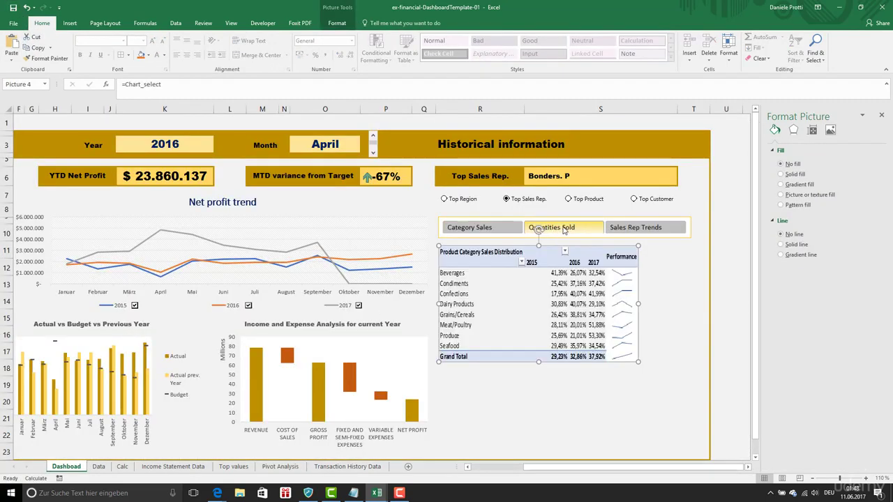
click(640, 230)
click(671, 298)
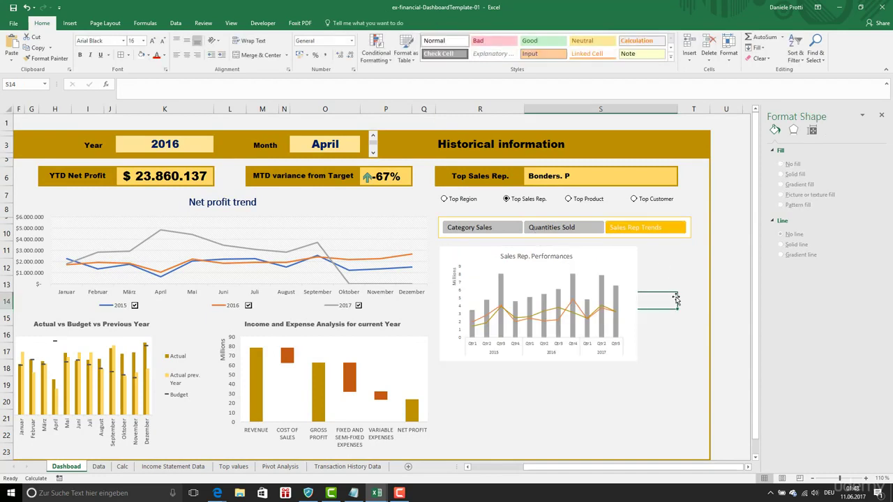
Step: Nudge the linked chart picture slightly up and left, and narrow the chart slicer to about the picture's width
click(635, 326)
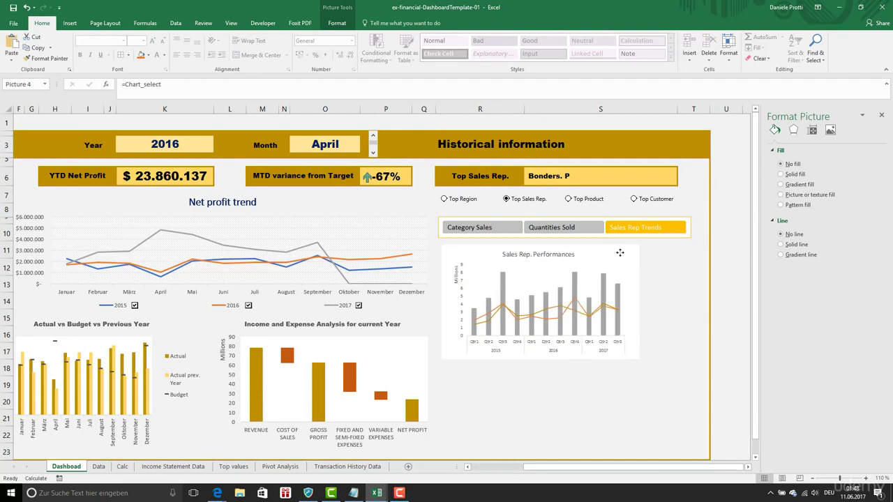
click(636, 228)
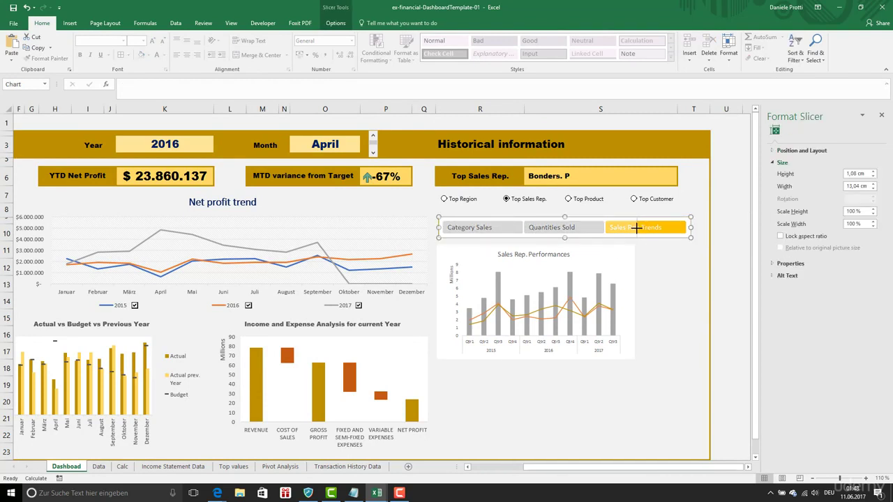
Step: Align the slicer and linked picture with each other, and move both together rightward to centre them under the Top options
ctrl+click(629, 252)
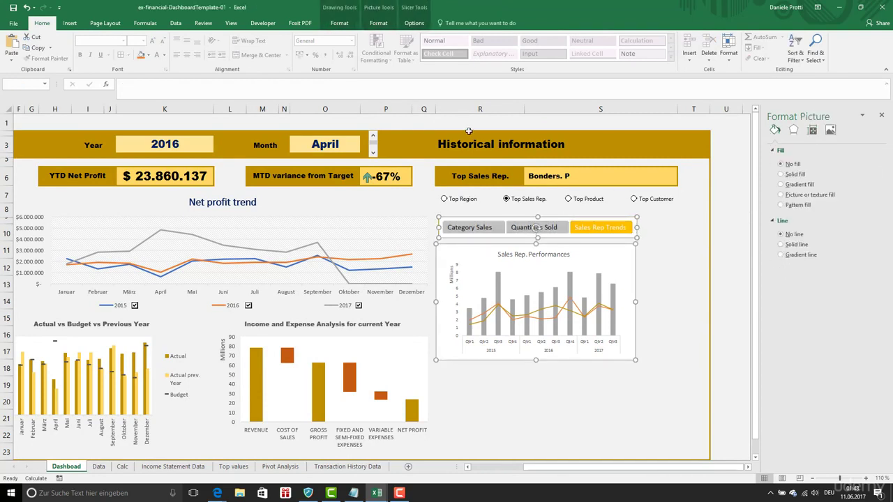
click(378, 23)
click(757, 37)
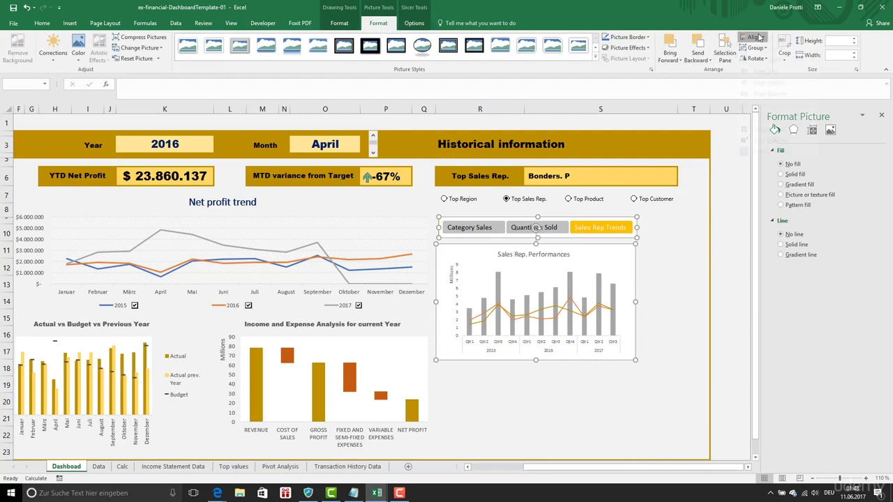
click(767, 43)
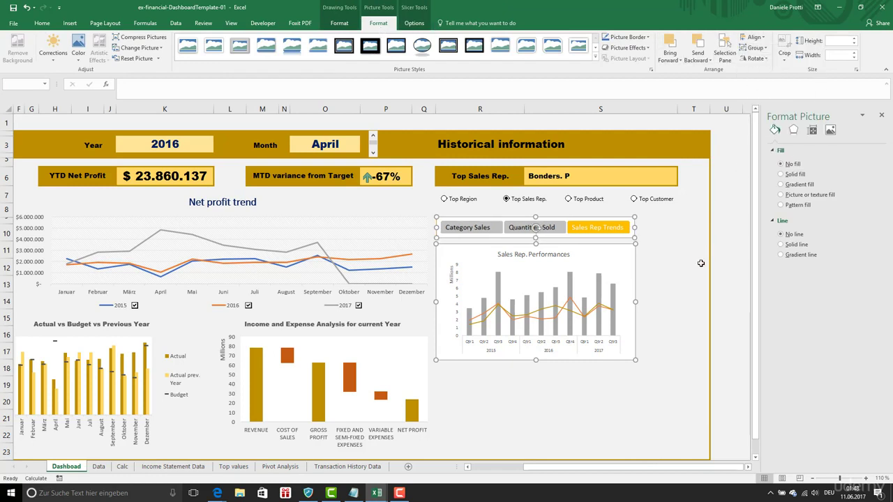
drag(633, 243, 655, 241)
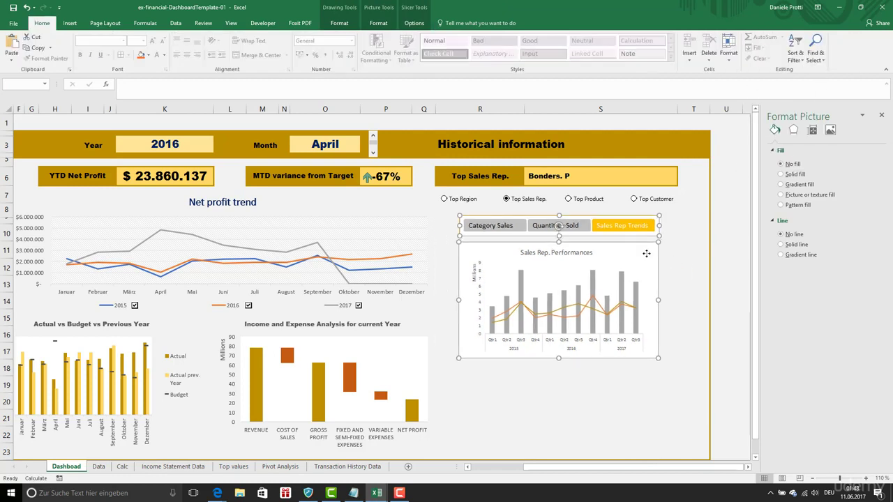